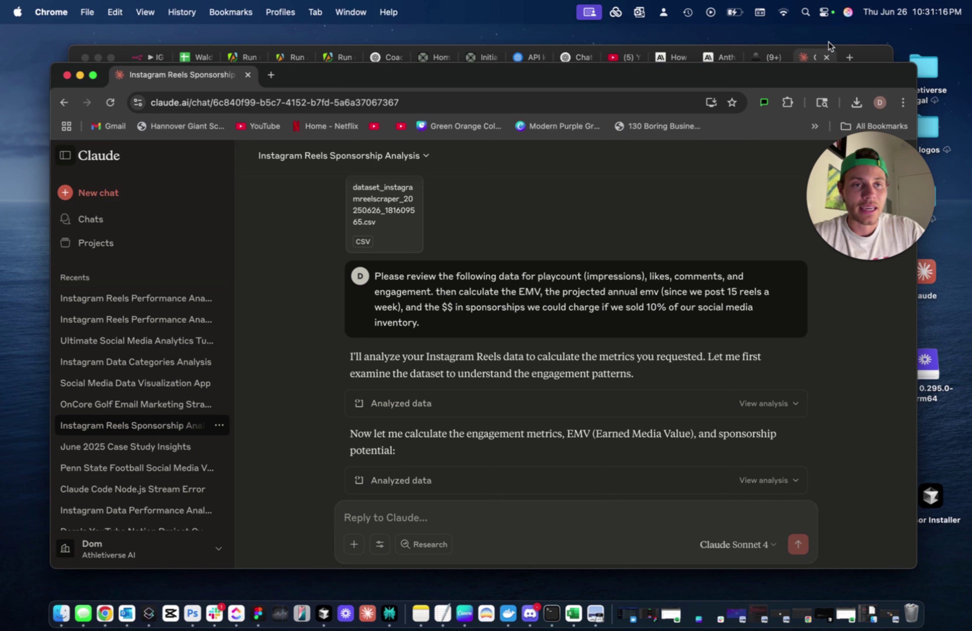
Step: Switch to the Apify console and bring up the Instagram Reel Scraper run with 15 results
click(821, 51)
click(324, 59)
click(289, 61)
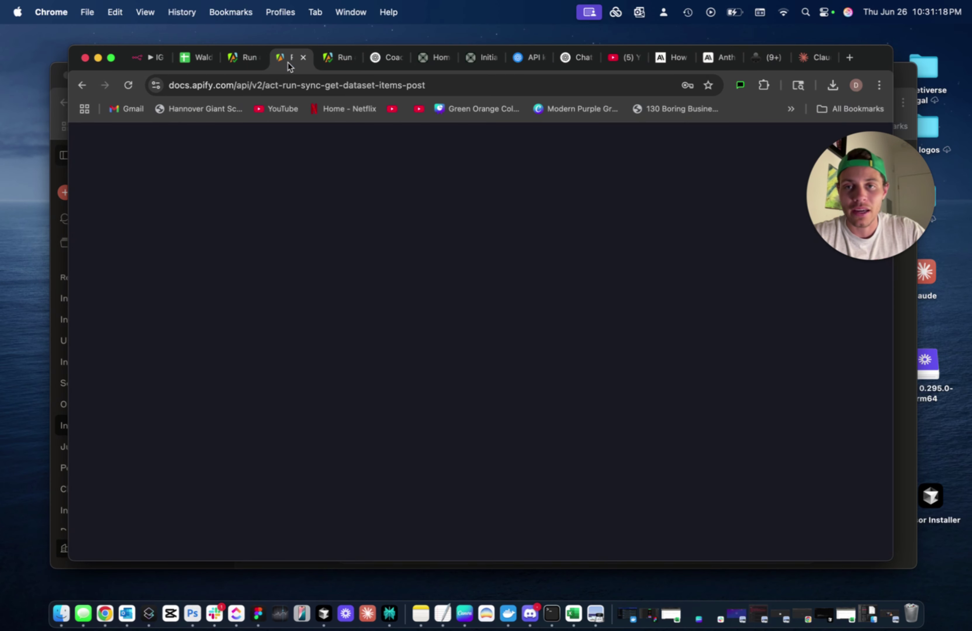
click(328, 58)
click(683, 216)
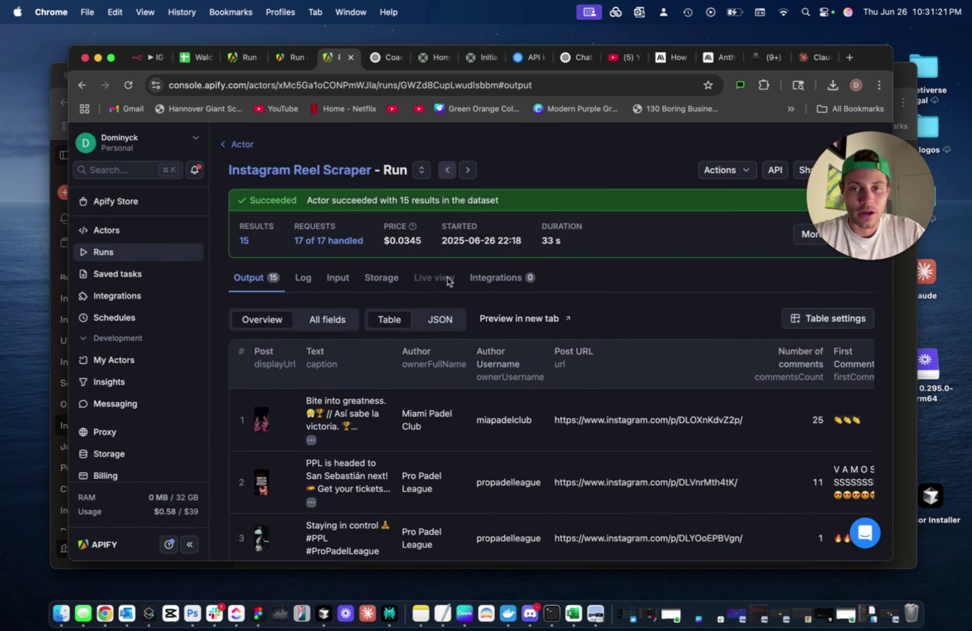
Step: Go to the Instagram Reel Scraper's run history and open the run with 50 results
click(241, 144)
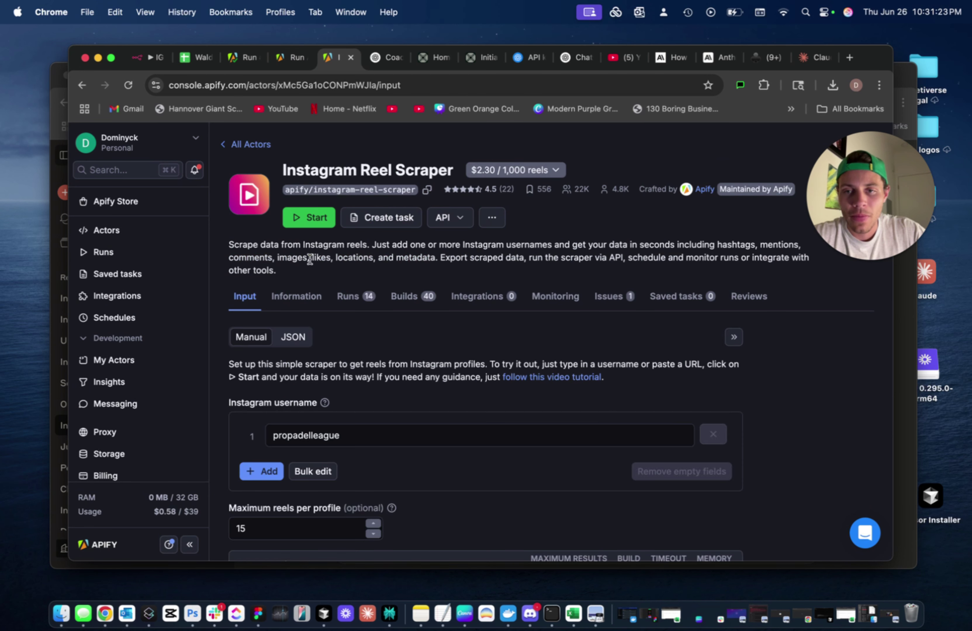
click(348, 299)
scroll(350, 301, down, 5)
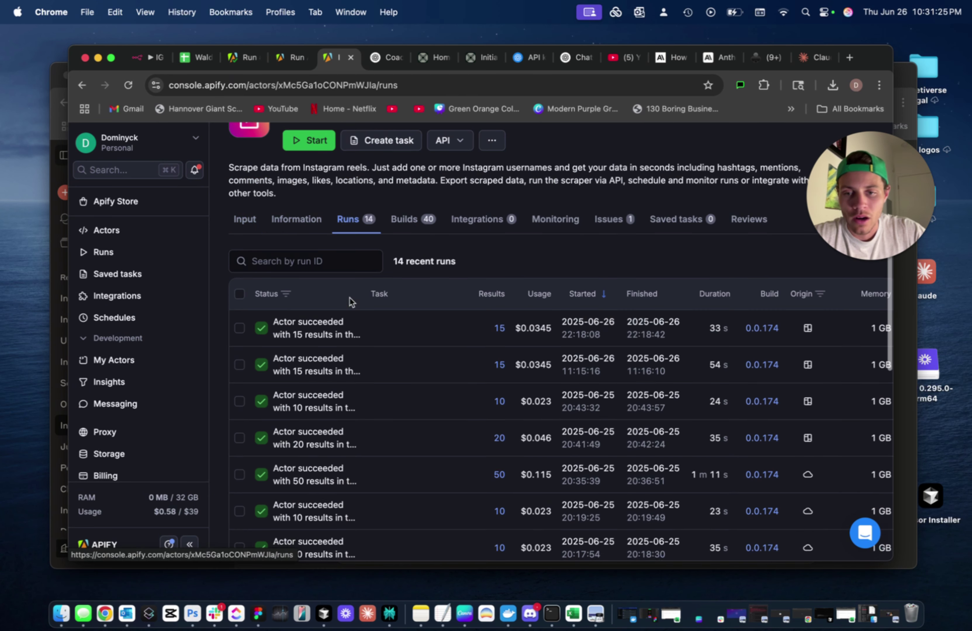
click(312, 400)
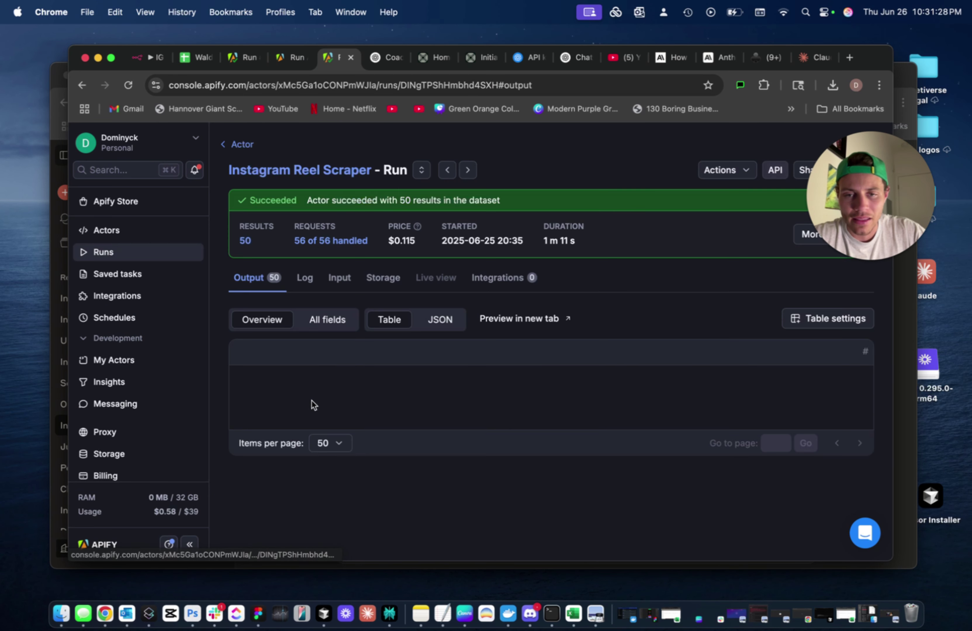
Step: Review the 50-result run's output table and check its dataset export options without downloading
scroll(388, 324, down, 3)
scroll(389, 324, down, 3)
scroll(388, 324, up, 6)
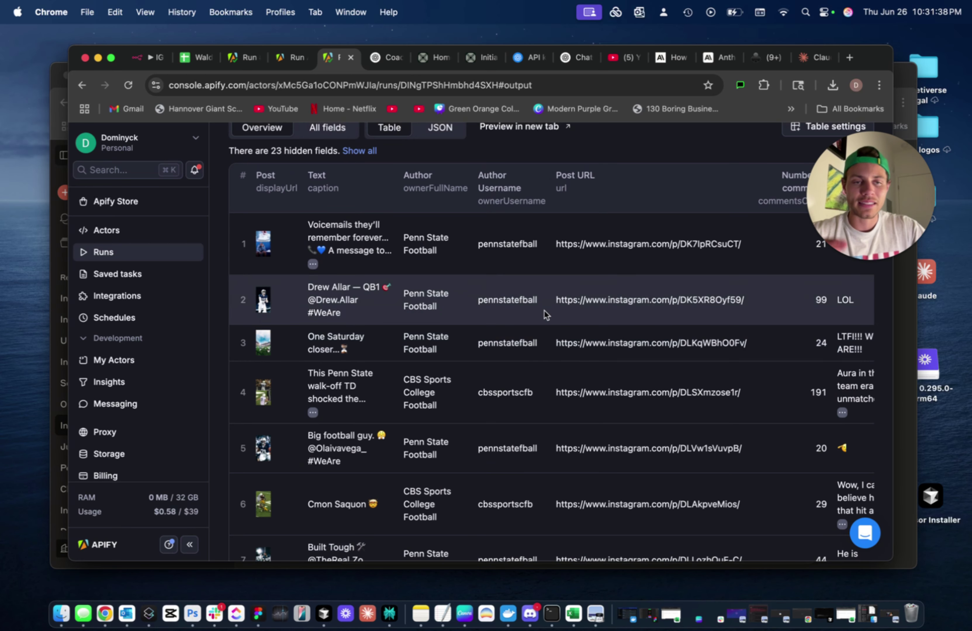
scroll(744, 211, up, 1)
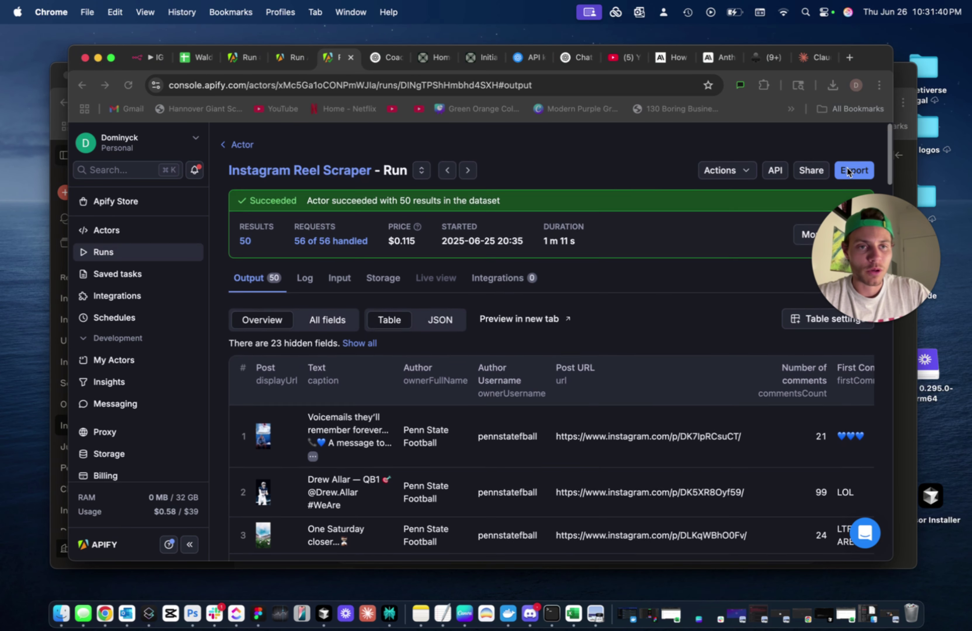
click(849, 171)
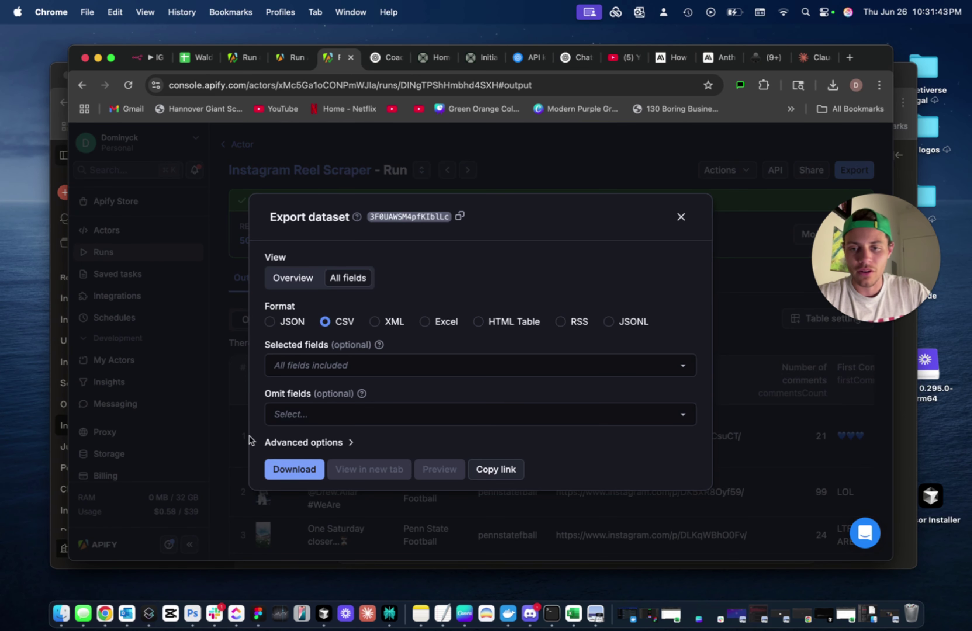
click(680, 218)
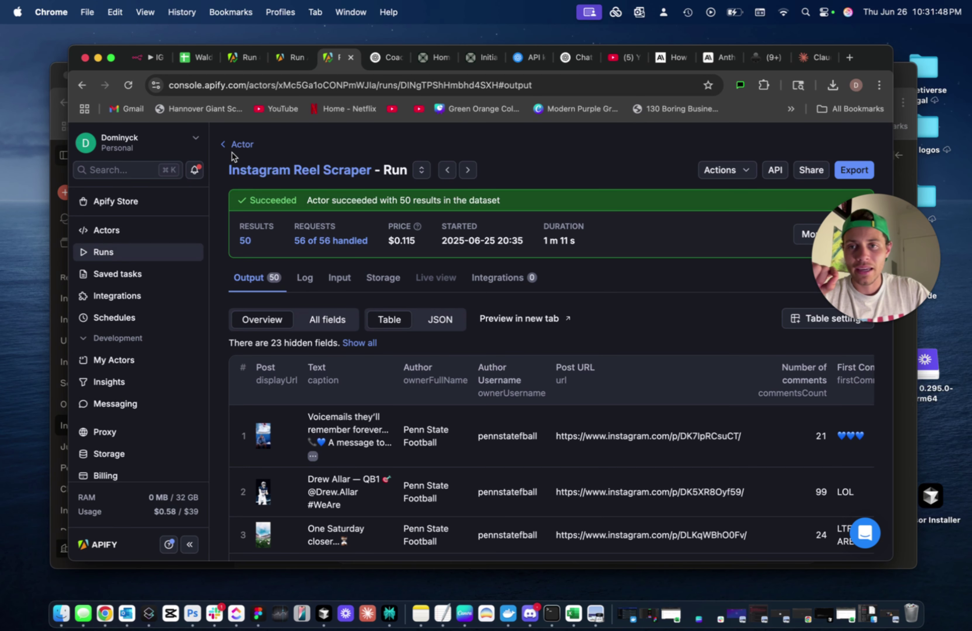
Step: Return to the Instagram Reel Scraper's run history and look through its recent runs
click(232, 151)
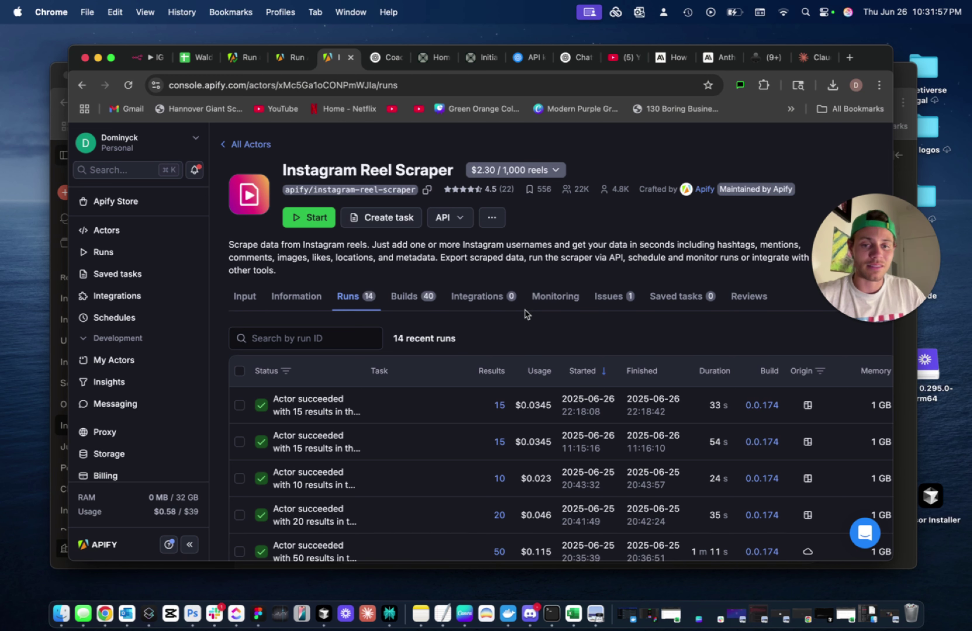
scroll(527, 314, down, 2)
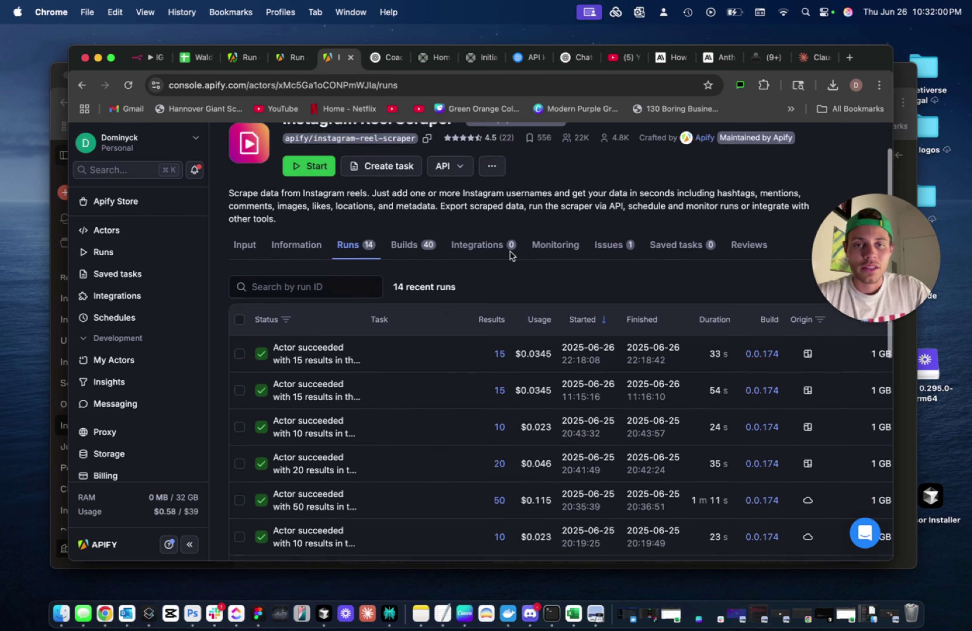
scroll(527, 314, up, 2)
scroll(569, 174, down, 10)
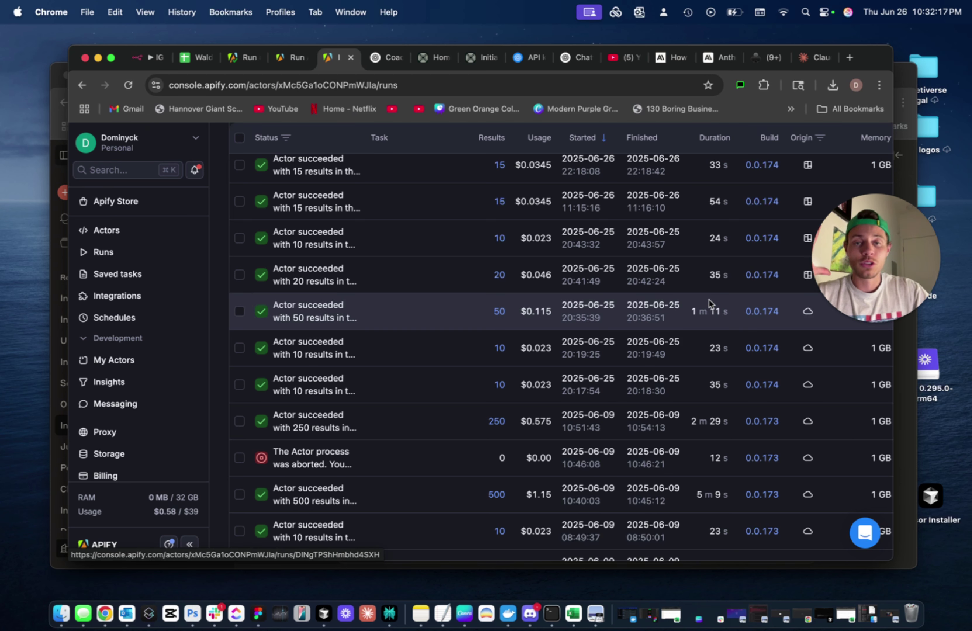
Step: Close the spare Claude tab and bring the Instagram Reels Sponsorship Analysis chat forward with its sidebar collapsed
click(815, 57)
click(827, 57)
drag(905, 75, 904, 71)
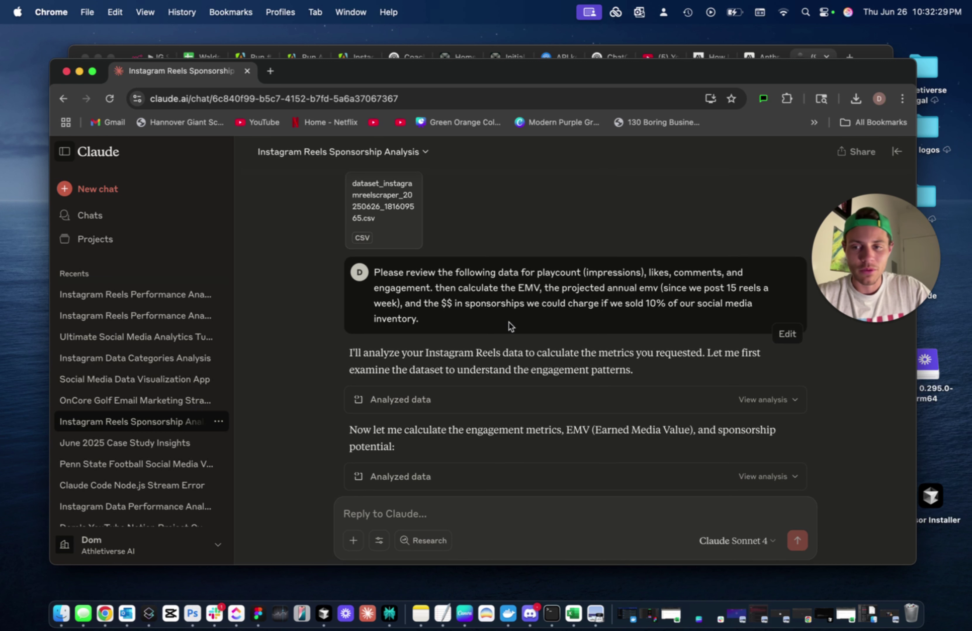
click(65, 153)
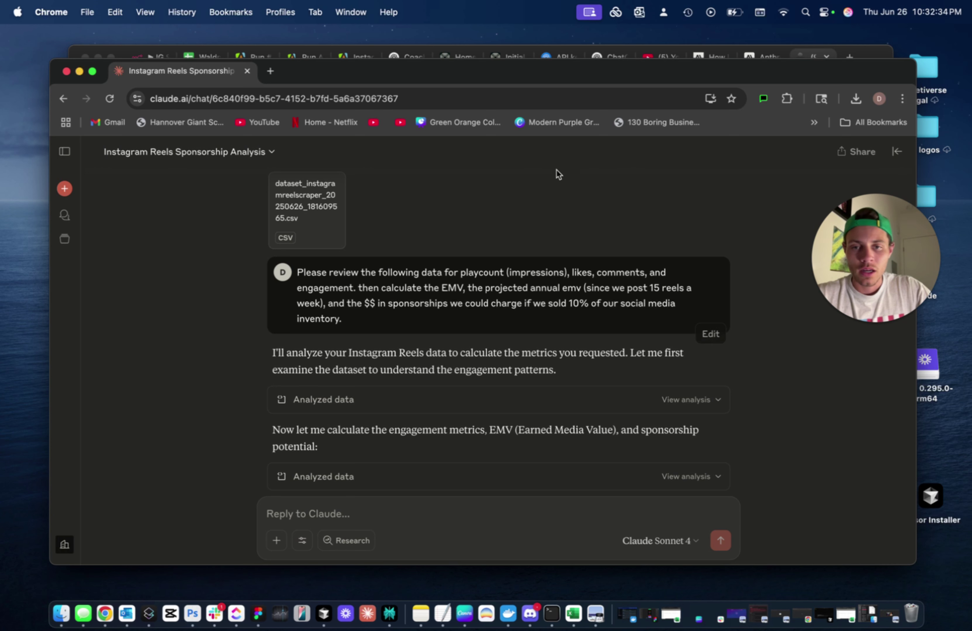
drag(535, 78, 533, 67)
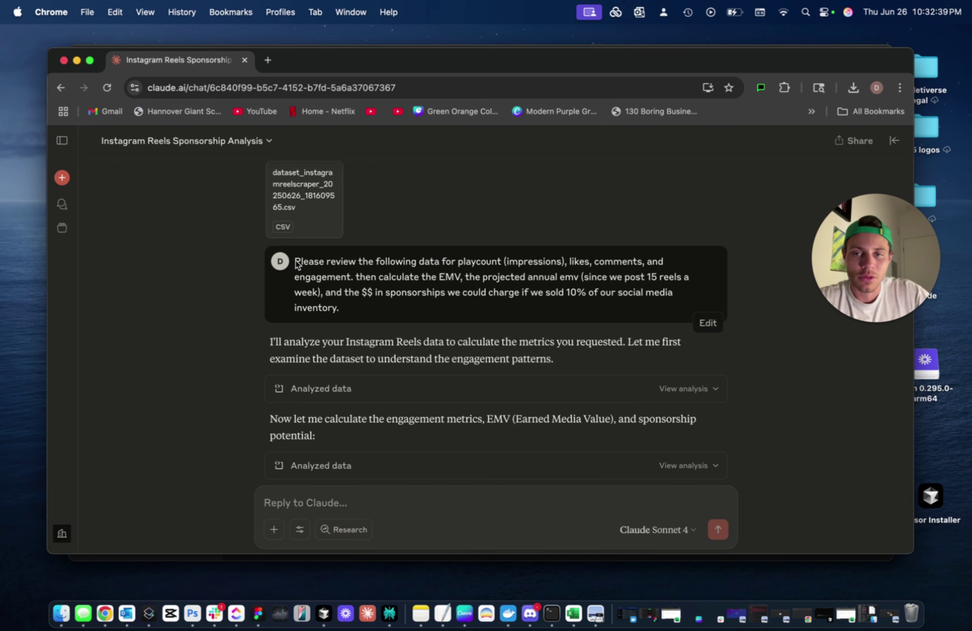
Step: Read the first prompt's requests for playcount, engagement, EMV, annual projection and sponsorship pricing at 10% of inventory
drag(294, 261, 500, 265)
click(495, 276)
click(463, 262)
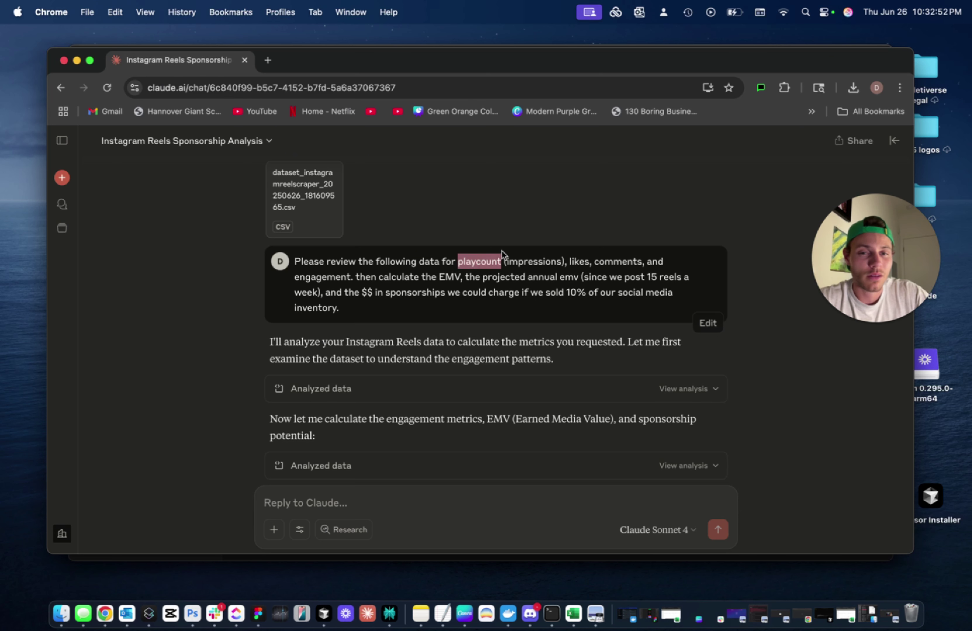
drag(505, 263, 564, 268)
click(575, 266)
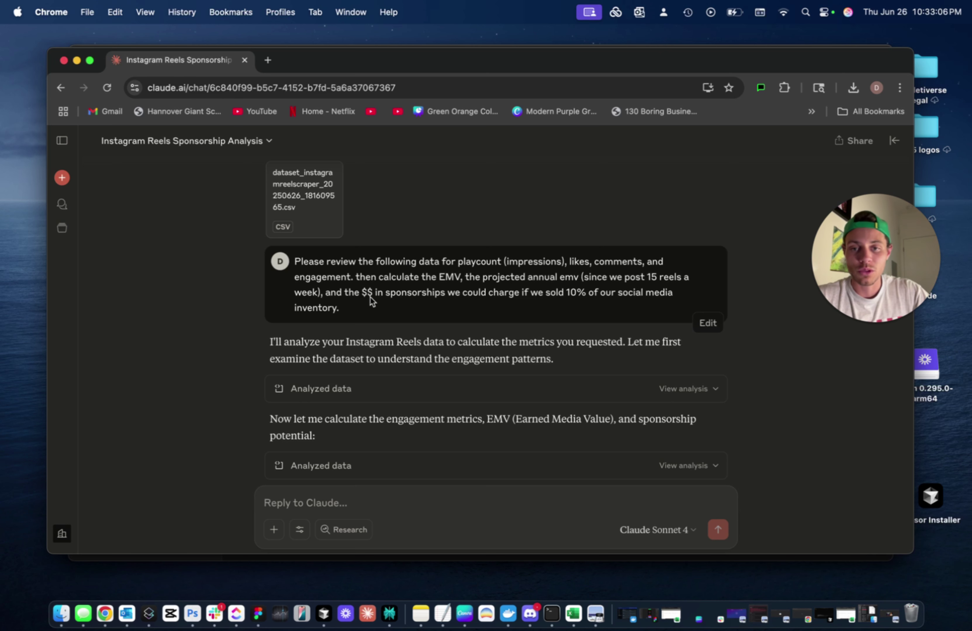
drag(338, 294, 507, 308)
click(505, 303)
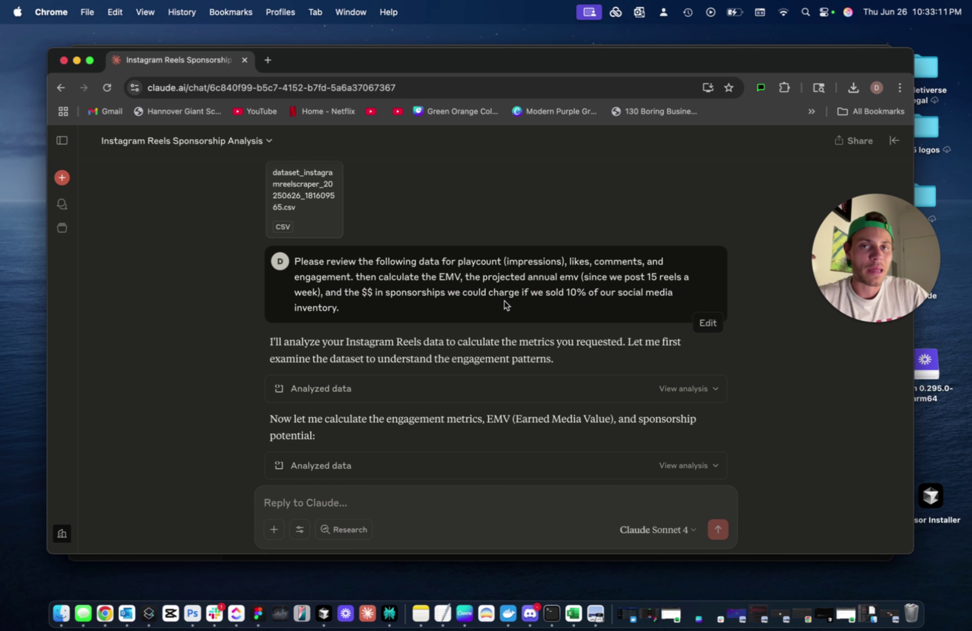
Step: Examine Claude's reply for the earned media value, annual projections and sponsorship revenue potential
scroll(506, 304, down, 20)
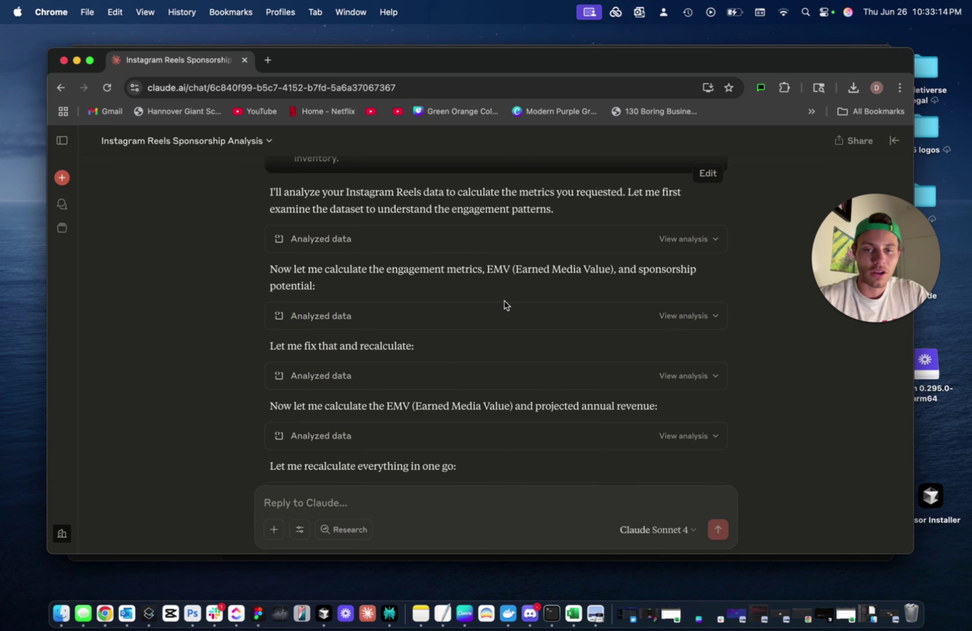
scroll(505, 302, up, 20)
key(super+a)
scroll(413, 328, down, 20)
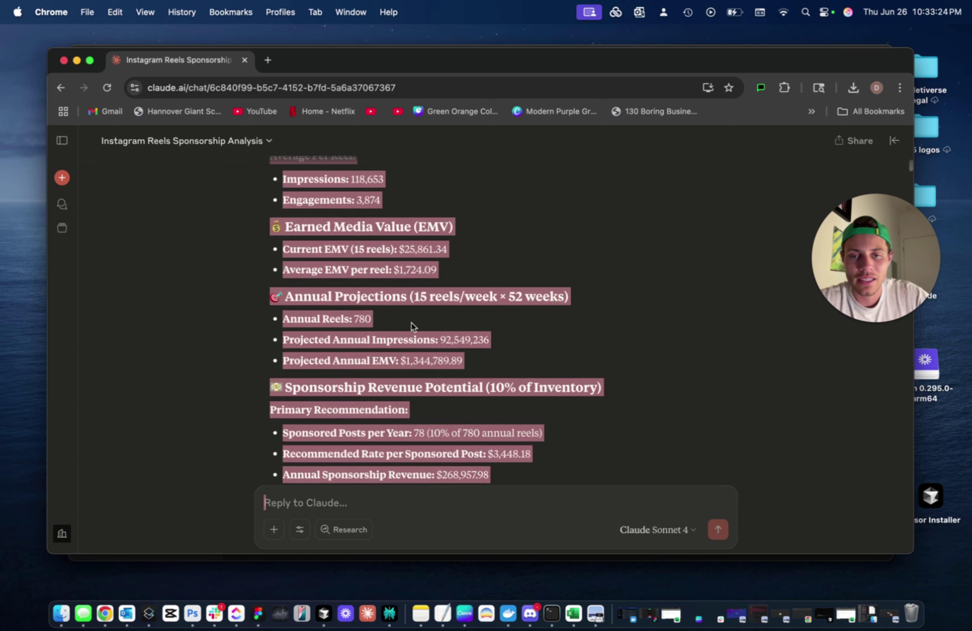
click(412, 326)
Step: Look through the dashboard and report replies and open version 28 of the Penn State Football Complete Analytics Dashboard
scroll(411, 326, down, 5)
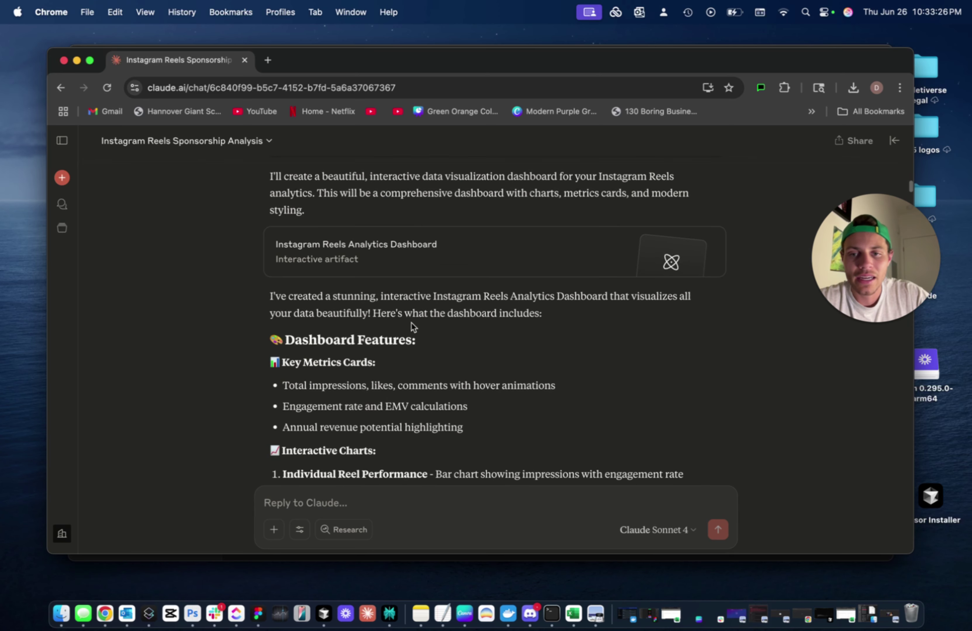
scroll(419, 326, down, 5)
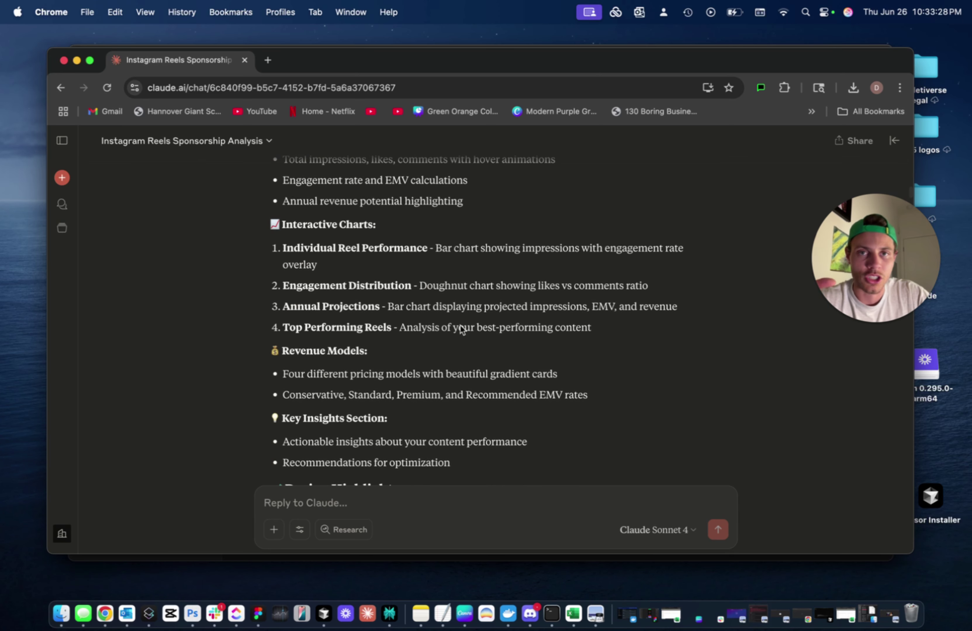
scroll(460, 325, down, 10)
scroll(531, 409, down, 20)
scroll(533, 412, down, 20)
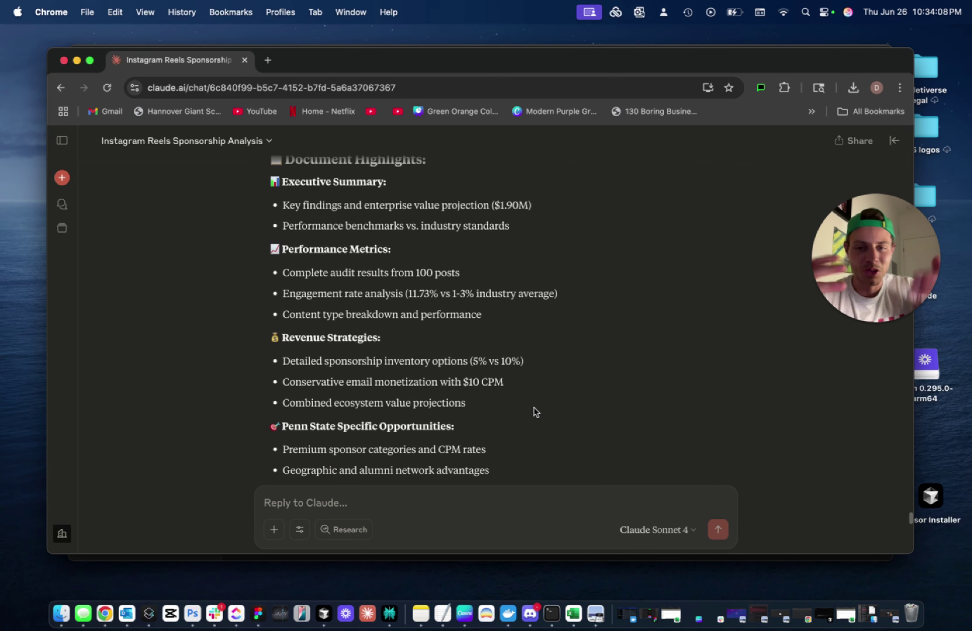
scroll(536, 412, down, 20)
scroll(535, 411, up, 5)
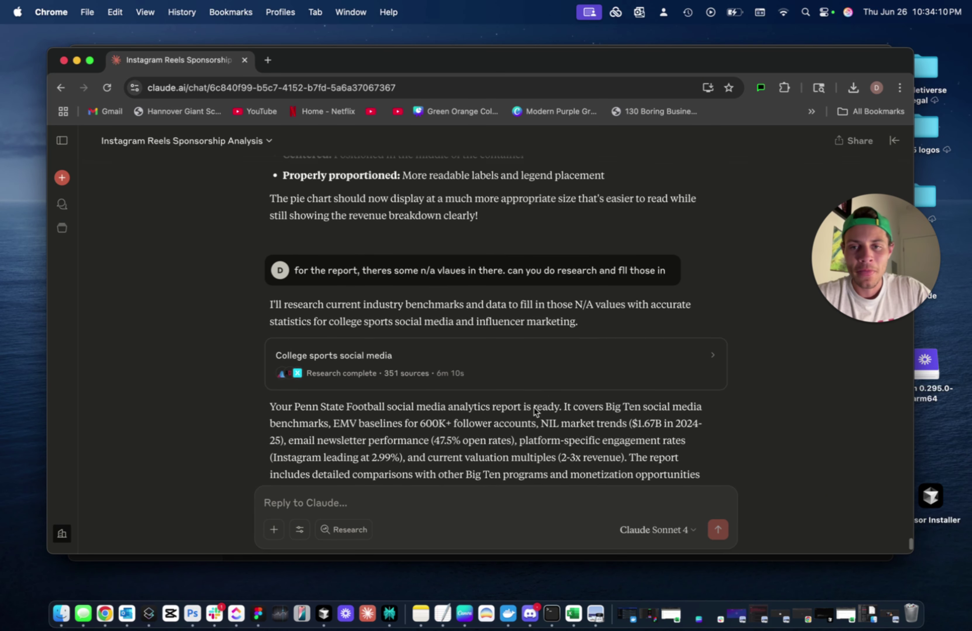
scroll(536, 411, up, 10)
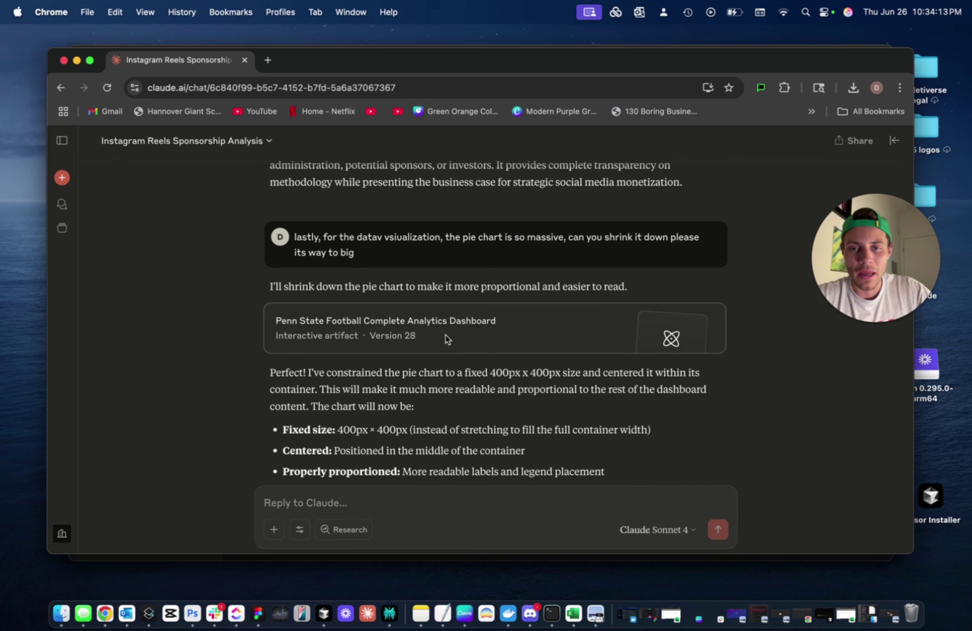
click(448, 339)
Step: Examine the followers, total impressions and total engagements cards in the dashboard's Social Media Audit Results
scroll(614, 288, down, 2)
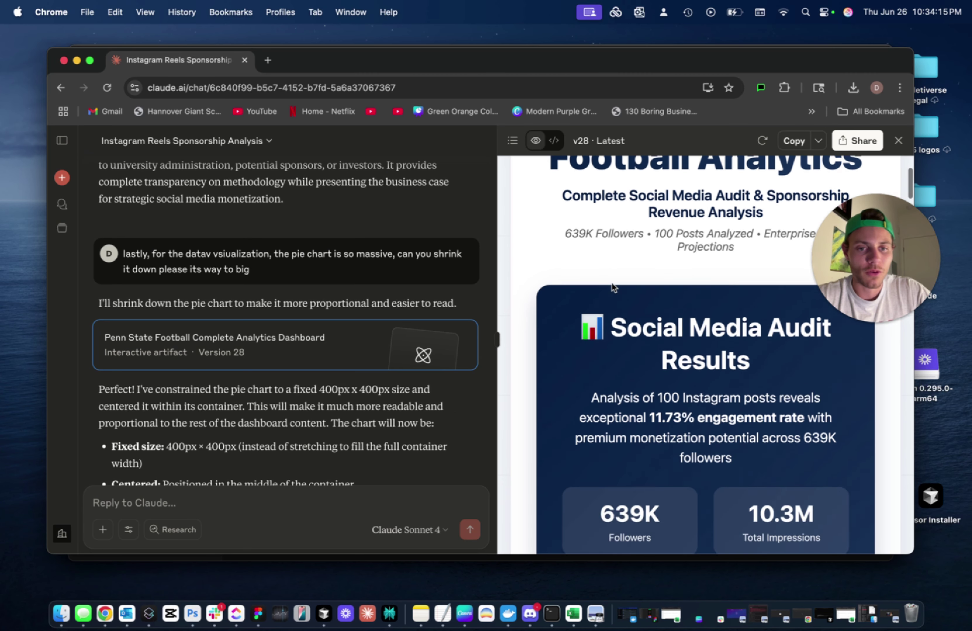
scroll(613, 288, down, 5)
drag(601, 302, 698, 306)
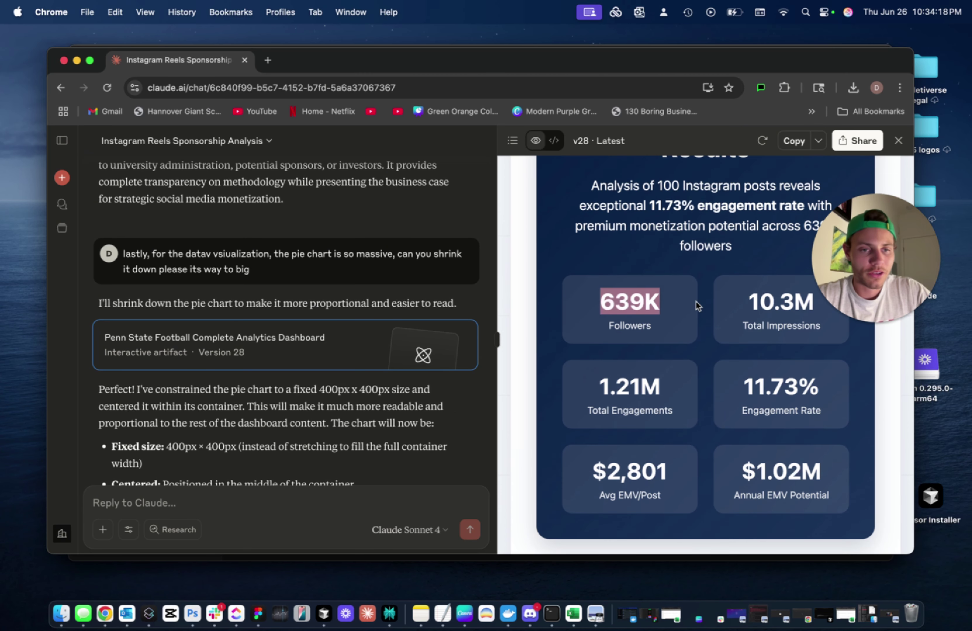
drag(758, 299, 808, 306)
scroll(753, 324, down, 1)
scroll(752, 324, up, 1)
scroll(752, 324, down, 3)
drag(586, 347, 669, 347)
scroll(669, 348, up, 1)
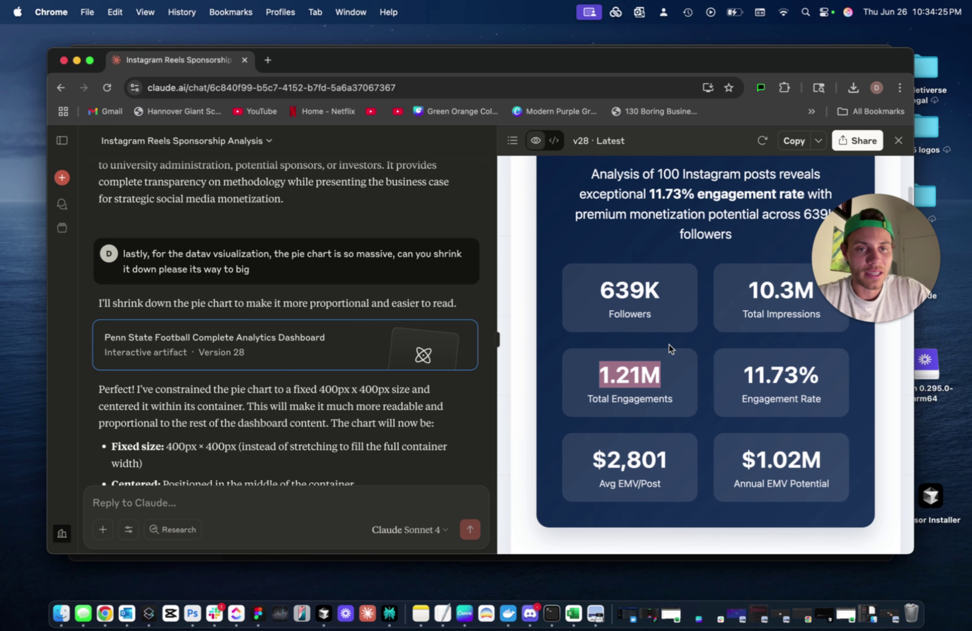
Step: Examine the engagement rate and annual EMV potential cards in the Social Media Audit Results
drag(664, 194, 721, 195)
scroll(742, 381, down, 1)
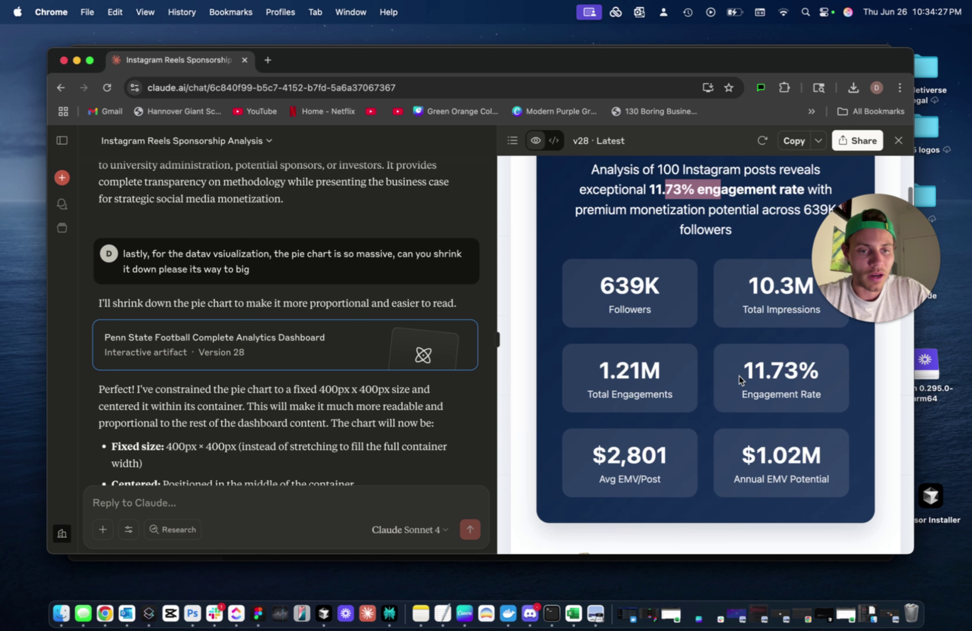
scroll(739, 379, down, 1)
drag(732, 346, 821, 346)
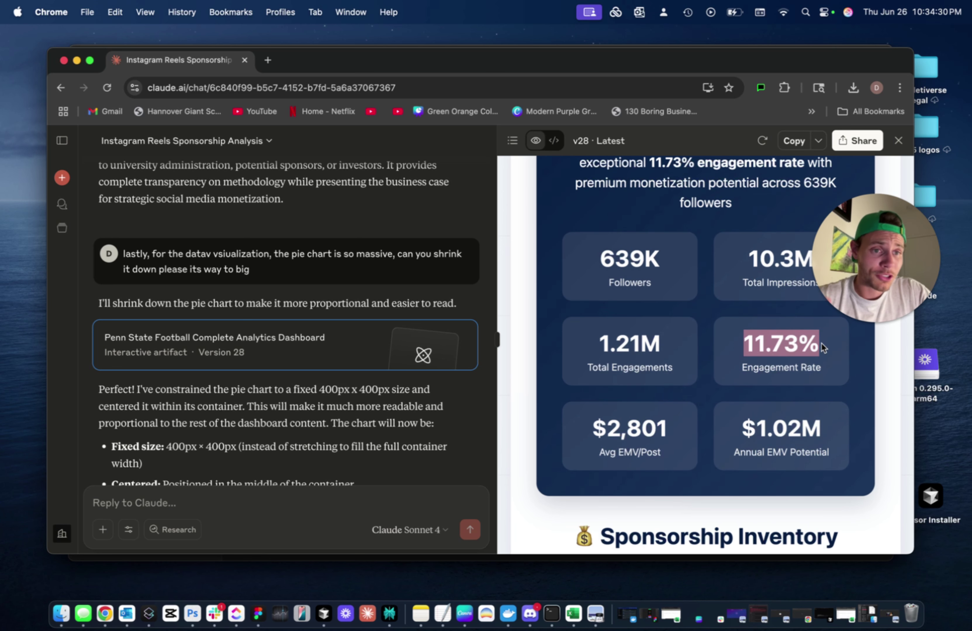
scroll(822, 347, down, 3)
drag(724, 341, 816, 348)
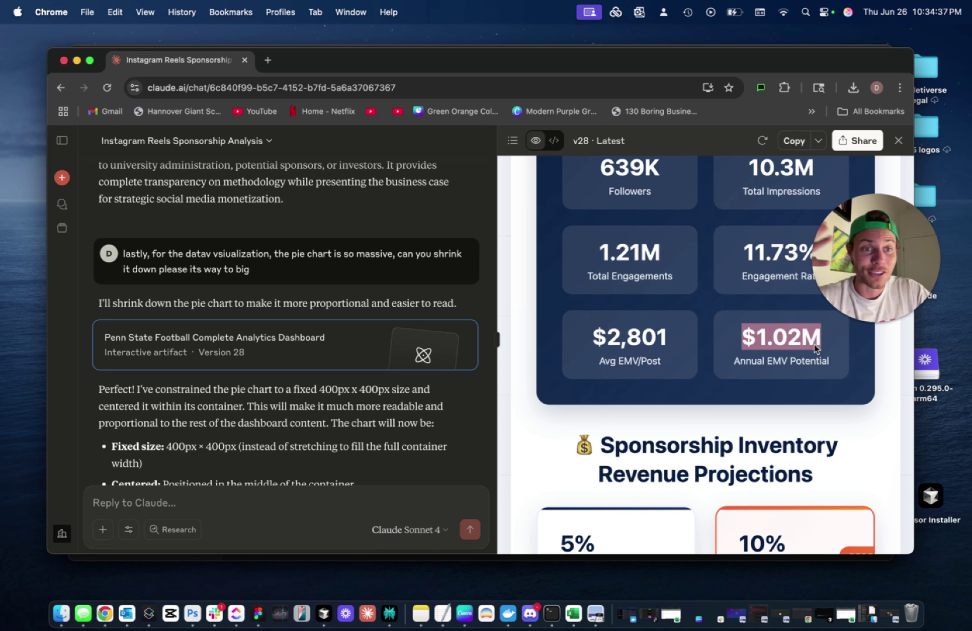
Step: Review the Sponsorship Inventory Revenue Projections and Email Conversion Integration sections, resizing the dashboard preview for reading
scroll(816, 347, down, 7)
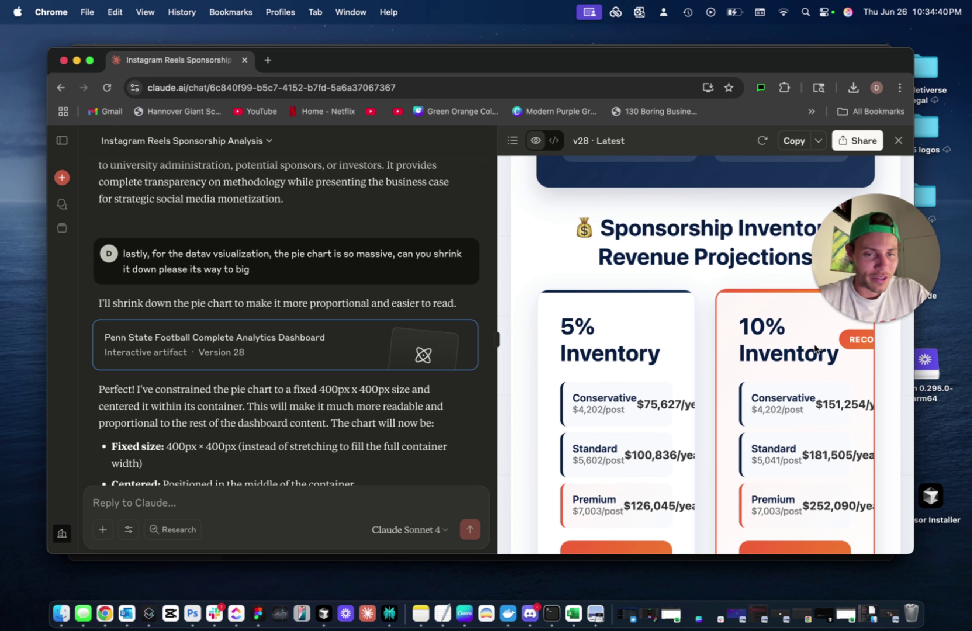
drag(498, 340, 314, 343)
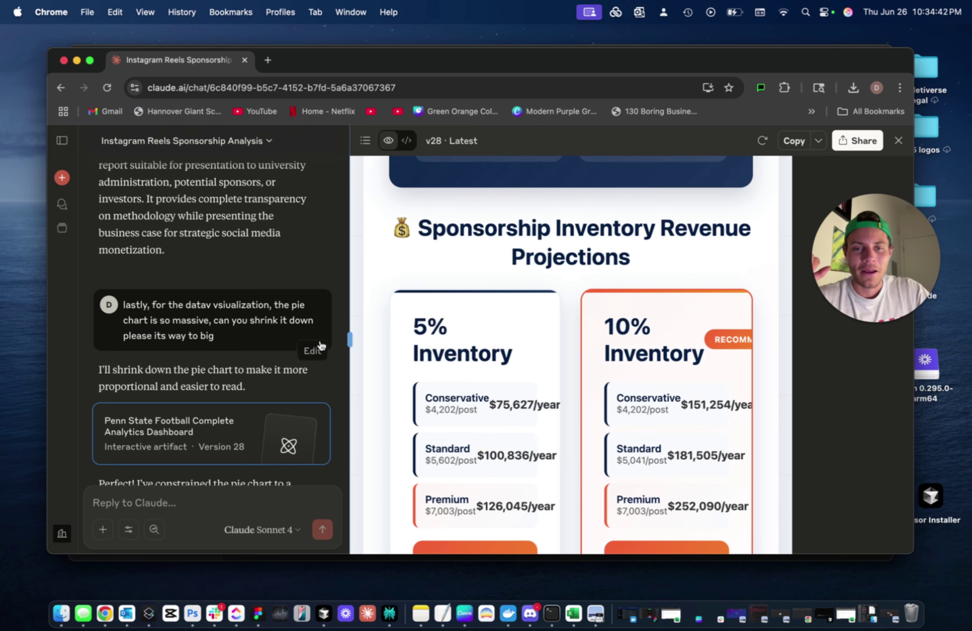
scroll(528, 337, down, 10)
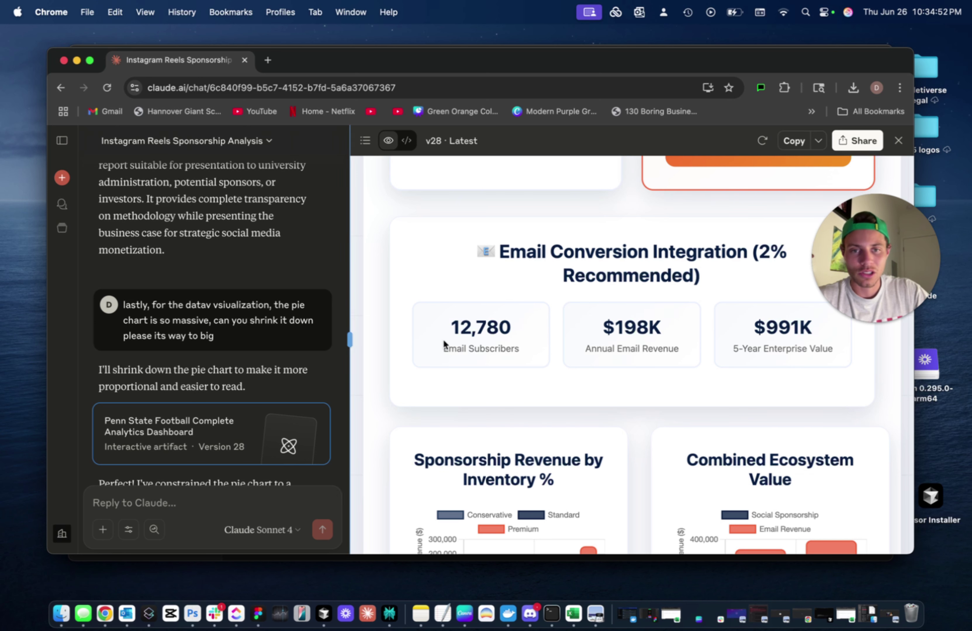
drag(351, 341, 485, 342)
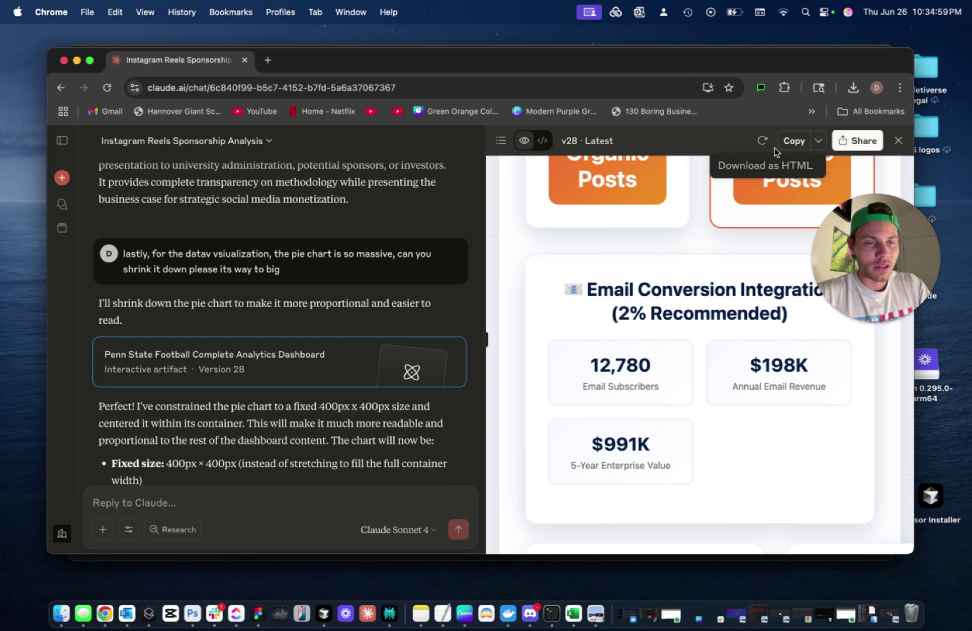
Step: Download the dashboard as HTML and open penn_state_combined_dashboard (1).html from the Downloads folder in a new Chrome tab
click(749, 172)
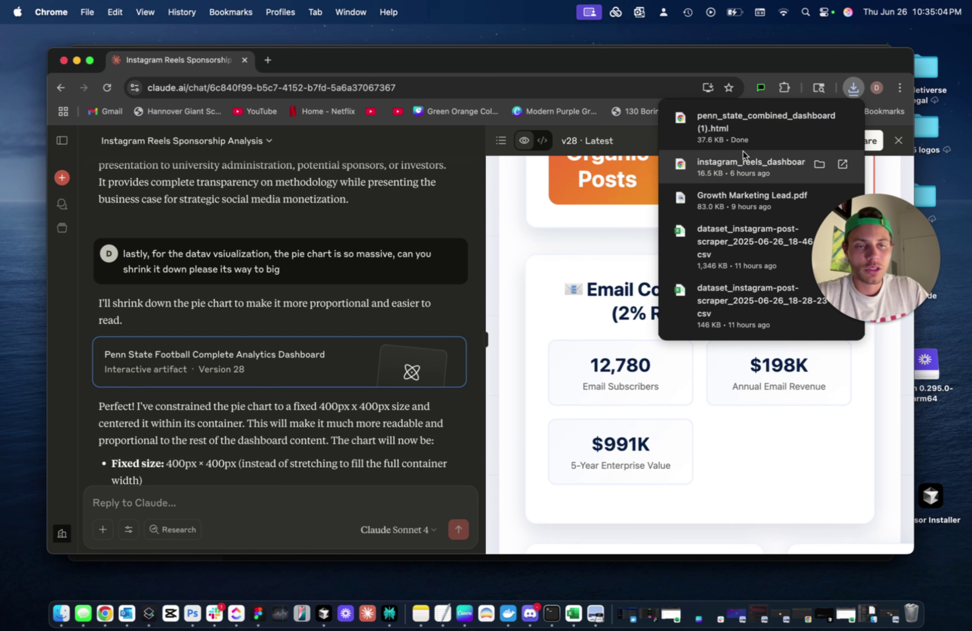
click(63, 611)
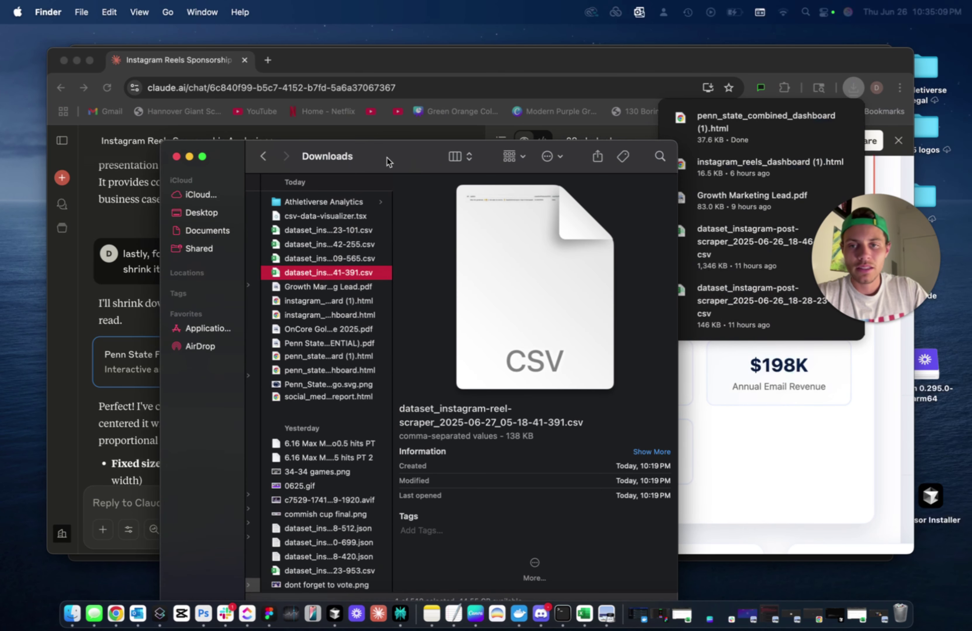
click(285, 332)
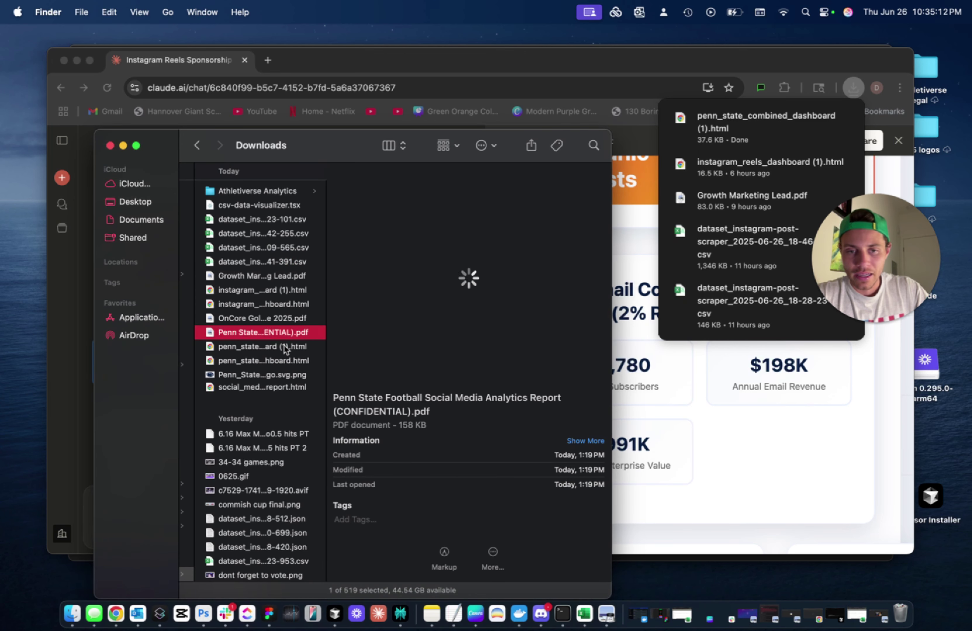
click(284, 346)
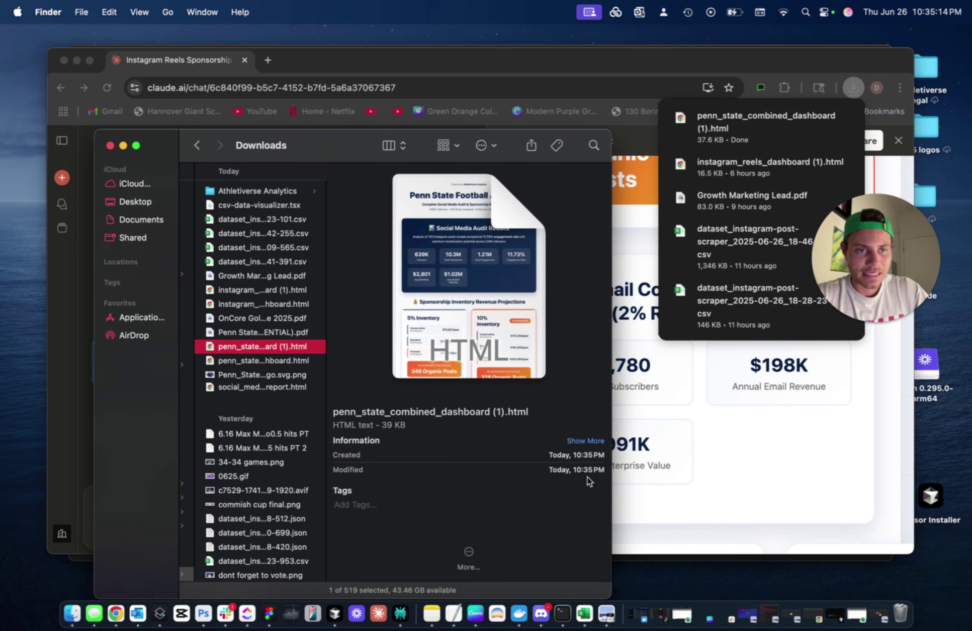
drag(359, 135, 266, 135)
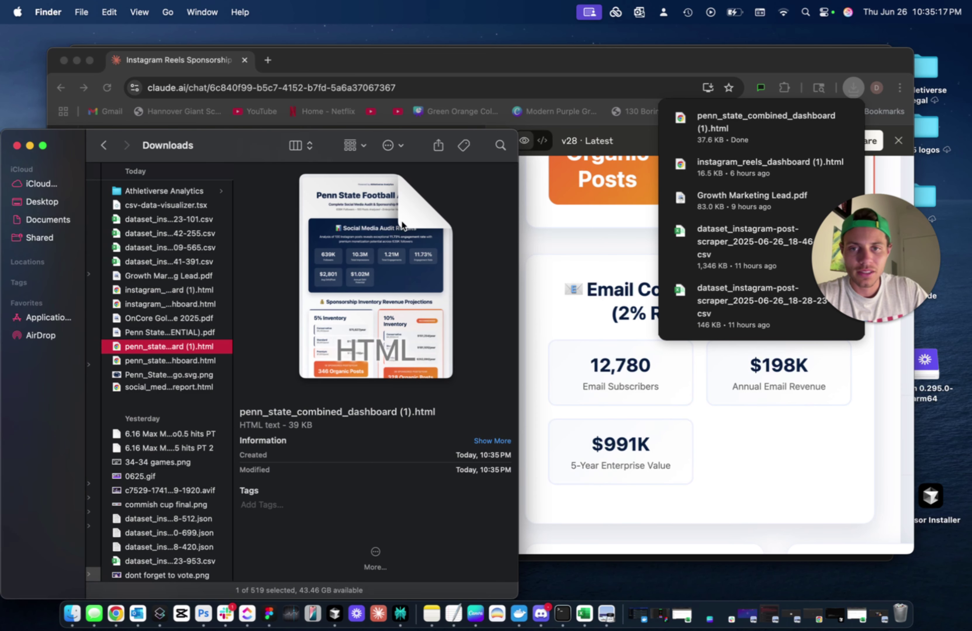
drag(338, 265, 282, 63)
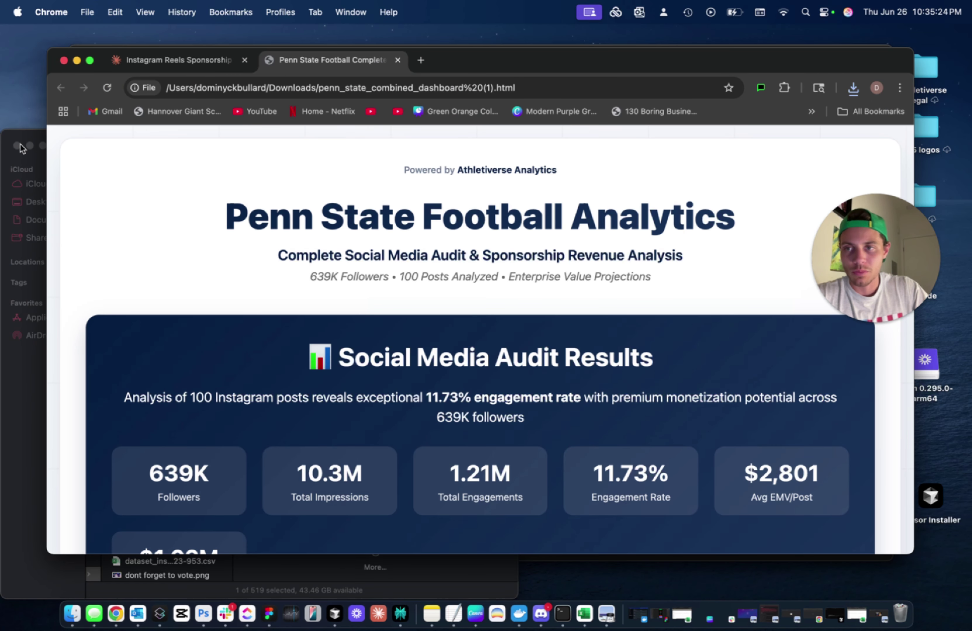
Step: Minimize the Downloads window and enlarge the browser window so the six audit result cards fit in one row
click(28, 150)
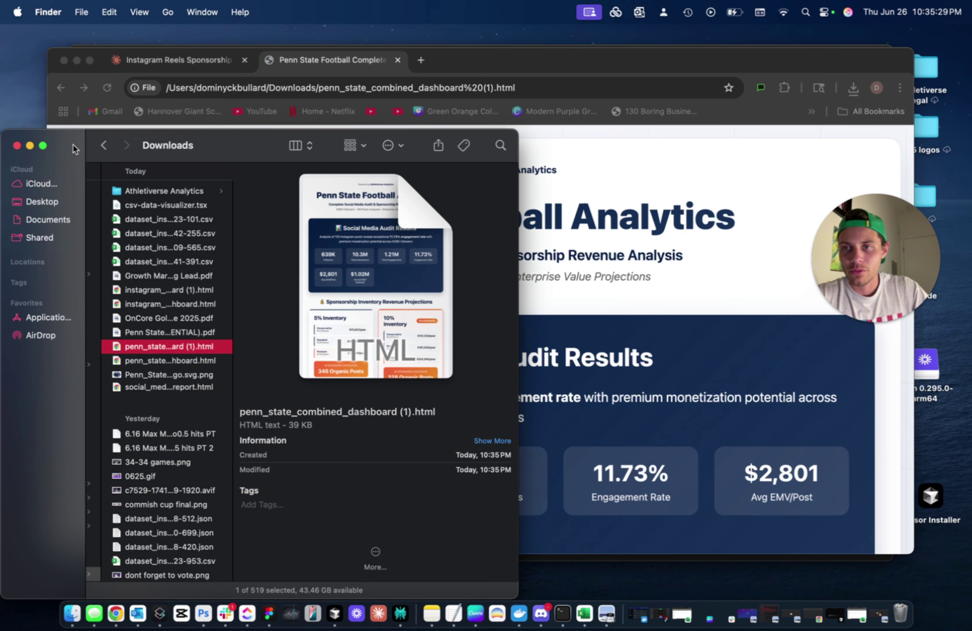
drag(30, 150, 119, 149)
click(119, 146)
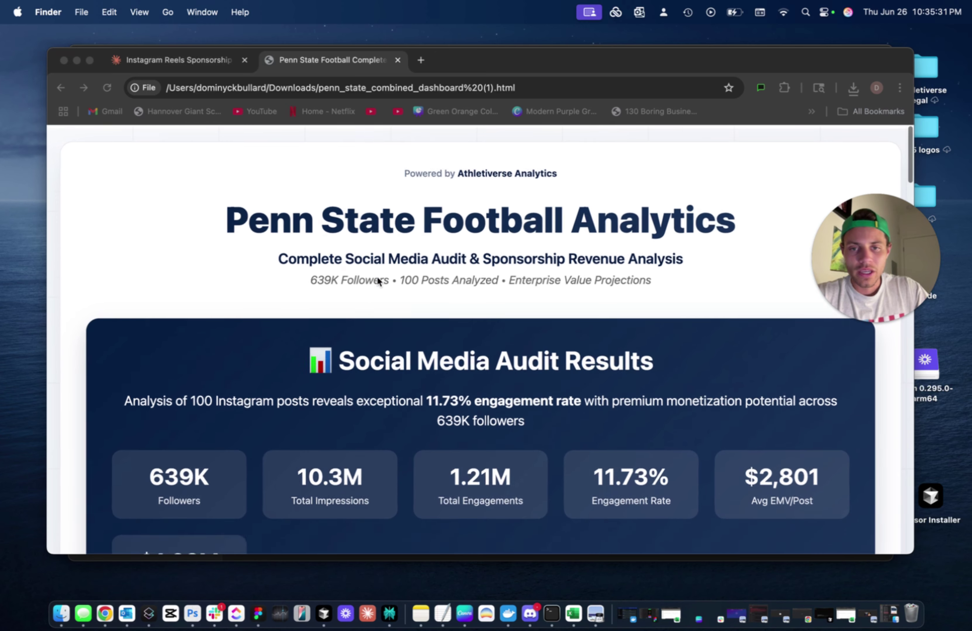
scroll(378, 280, down, 3)
scroll(378, 277, up, 3)
mouse_move(914, 49)
mouse_down()
mouse_move(971, 50)
mouse_move(925, 38)
mouse_up()
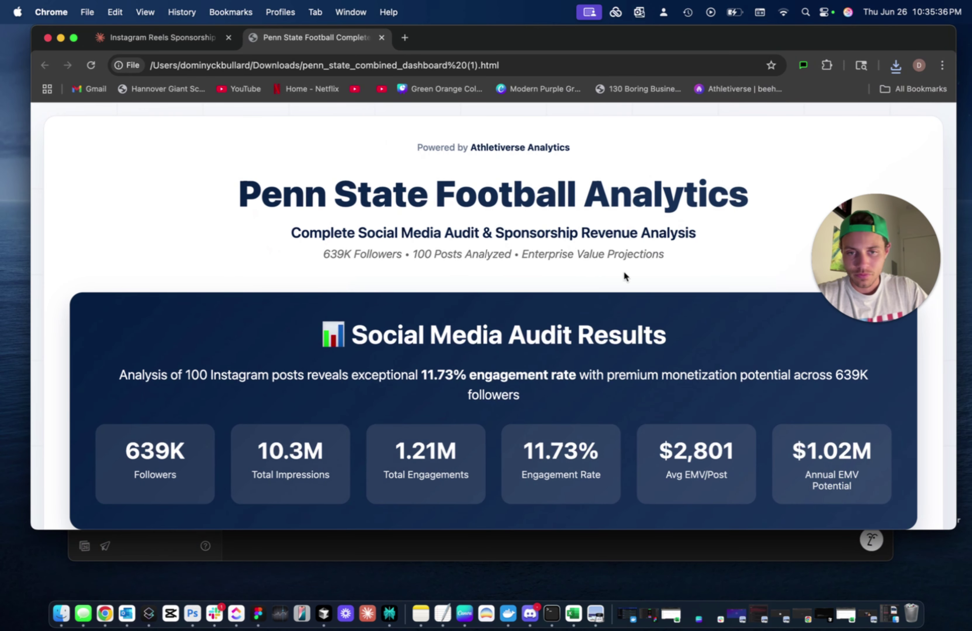
Step: Switch series off and on in the Combined Ecosystem Value and Sponsorship Revenue by Inventory % charts to compare Conservative, Standard and Premium revenue
scroll(625, 275, down, 10)
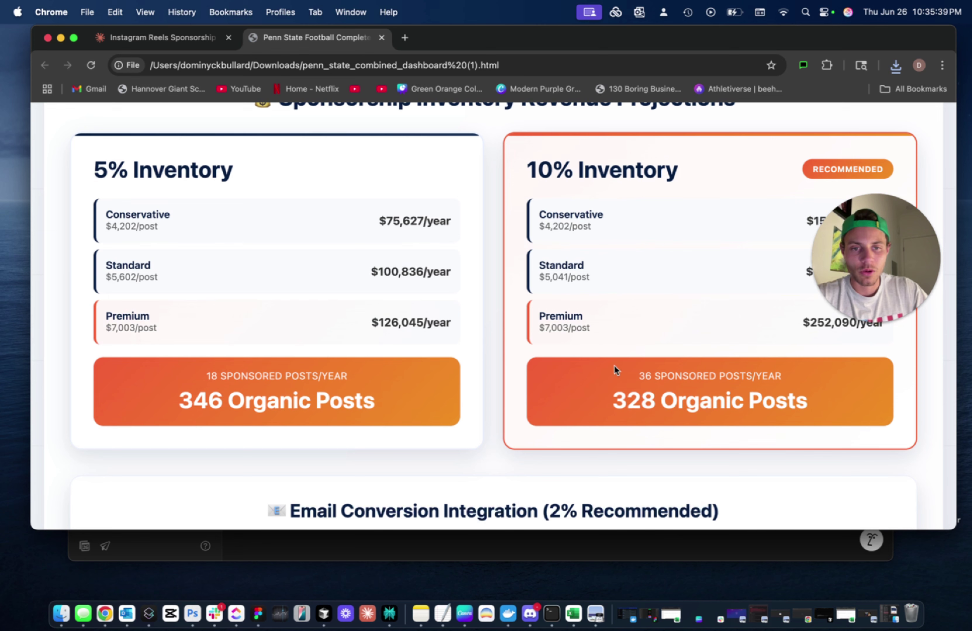
scroll(524, 301, down, 11)
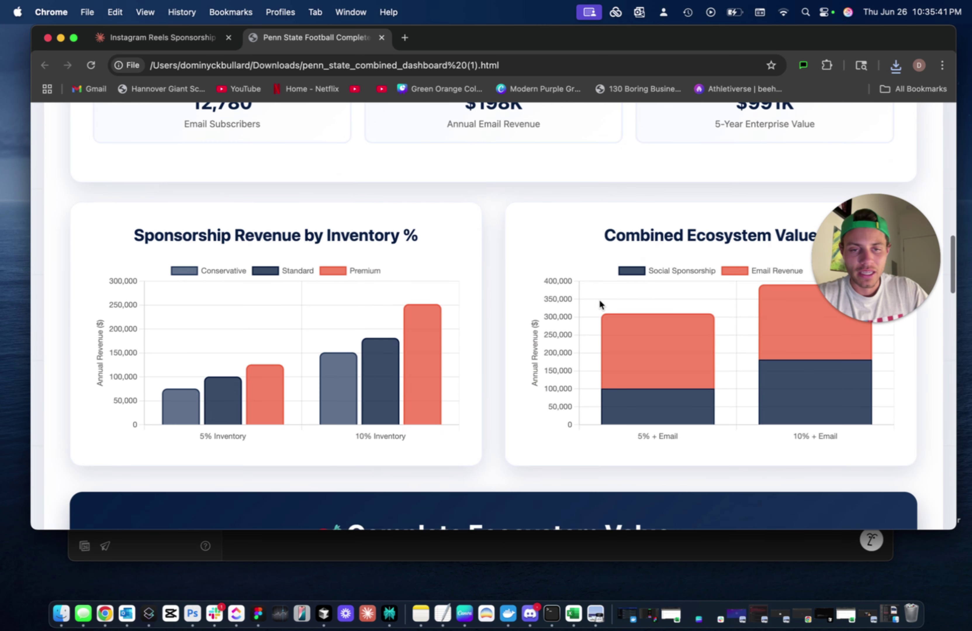
click(638, 272)
click(639, 272)
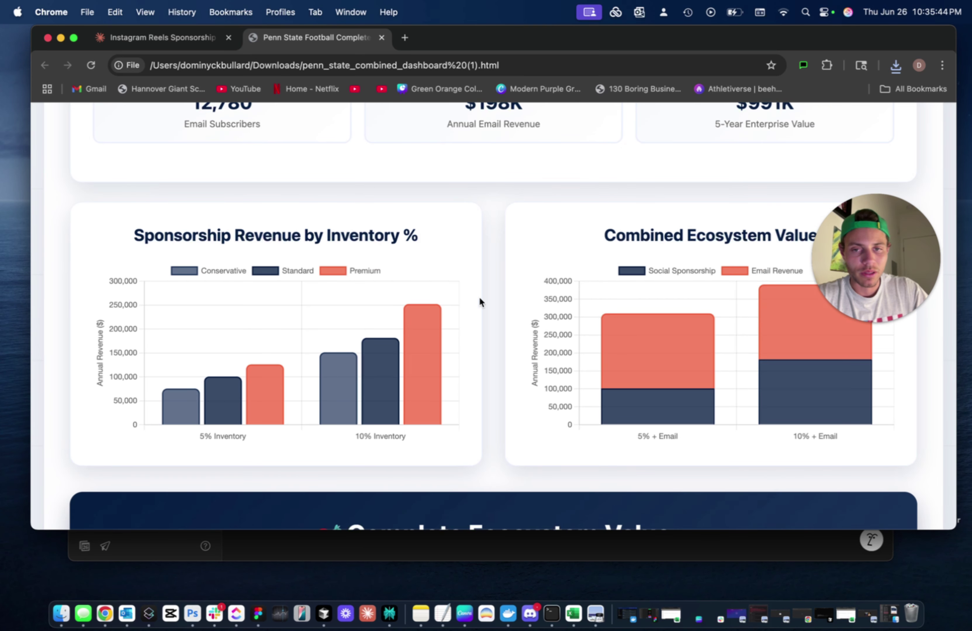
click(333, 272)
click(266, 272)
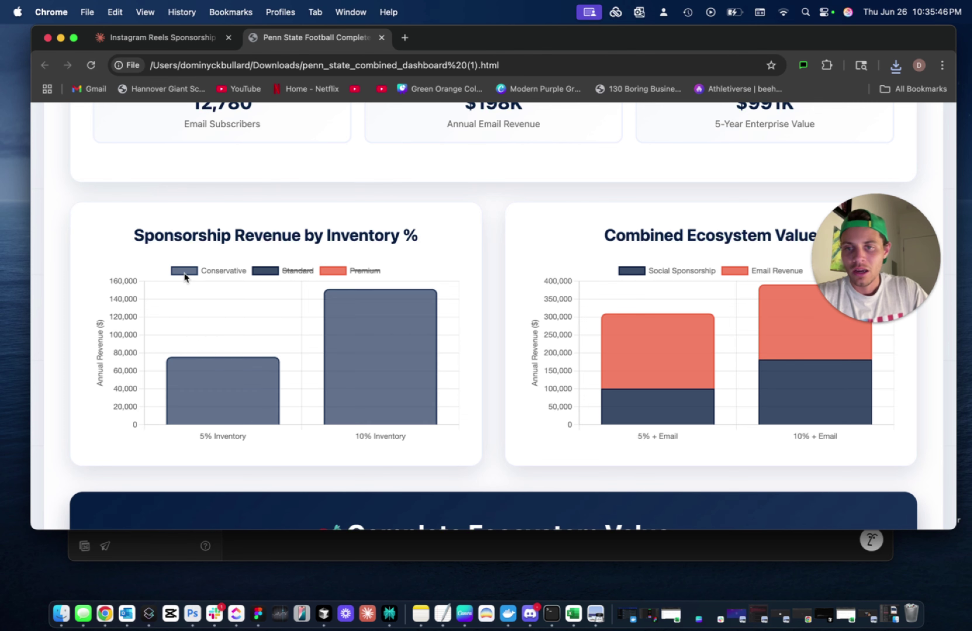
click(184, 272)
click(184, 274)
click(264, 272)
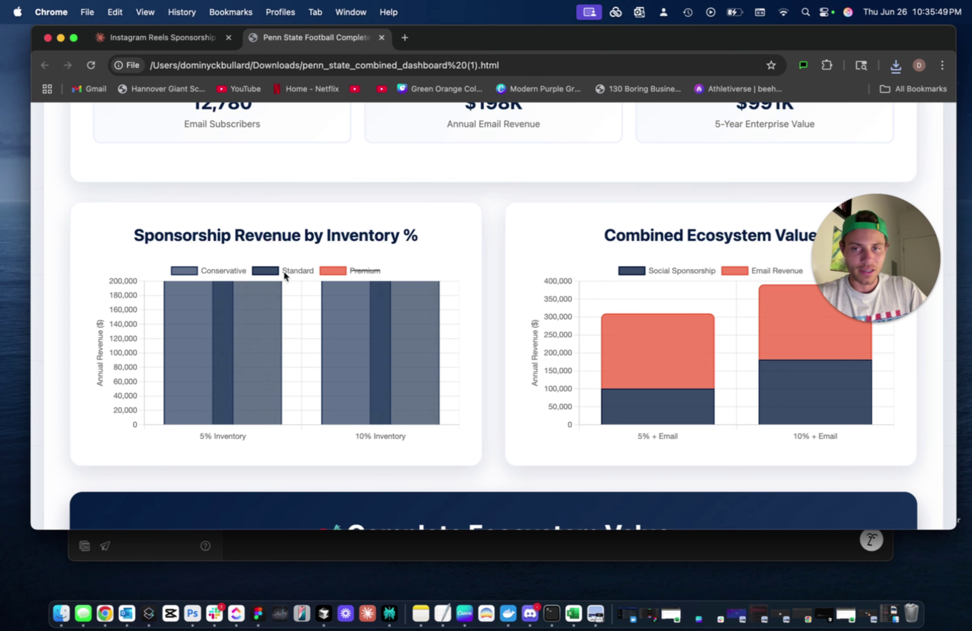
click(330, 271)
Step: Examine the Annual Revenue Breakdown doughnut chart, toggling its Email Newsletter and Social Sponsorship segments off and on
scroll(331, 274, down, 15)
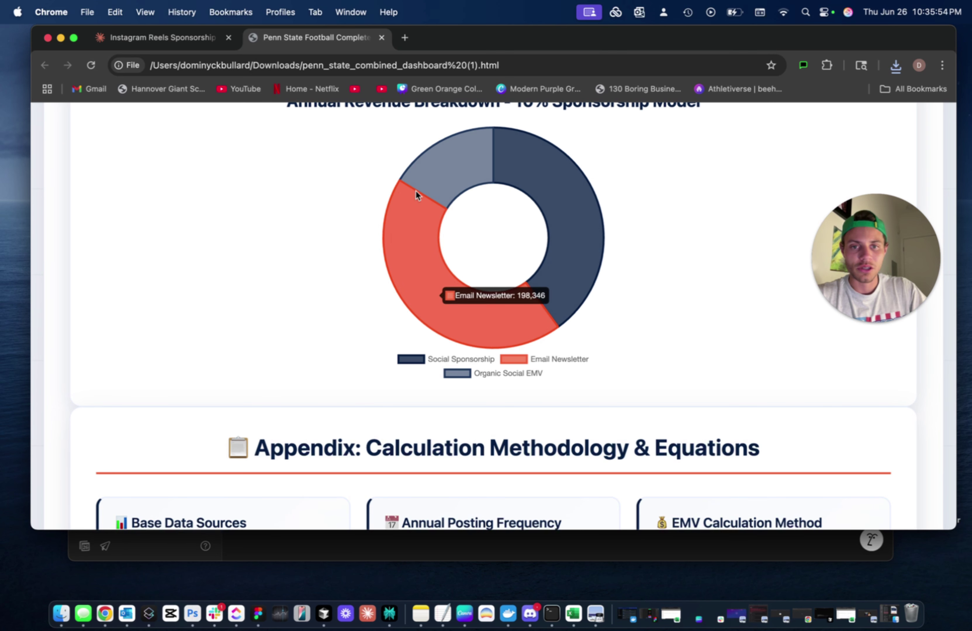
scroll(539, 302, down, 2)
click(525, 300)
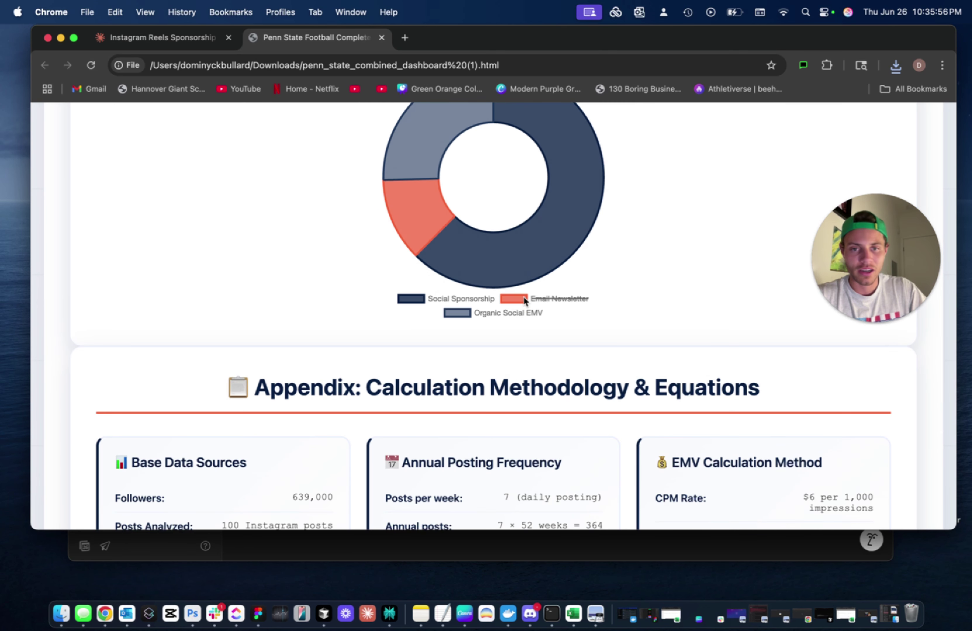
click(424, 299)
click(451, 299)
click(503, 298)
Step: Review the calculation methodology appendix through Key Assumptions & Industry Standards, and return to the dashboard's title section
scroll(503, 302, down, 4)
scroll(504, 302, down, 1)
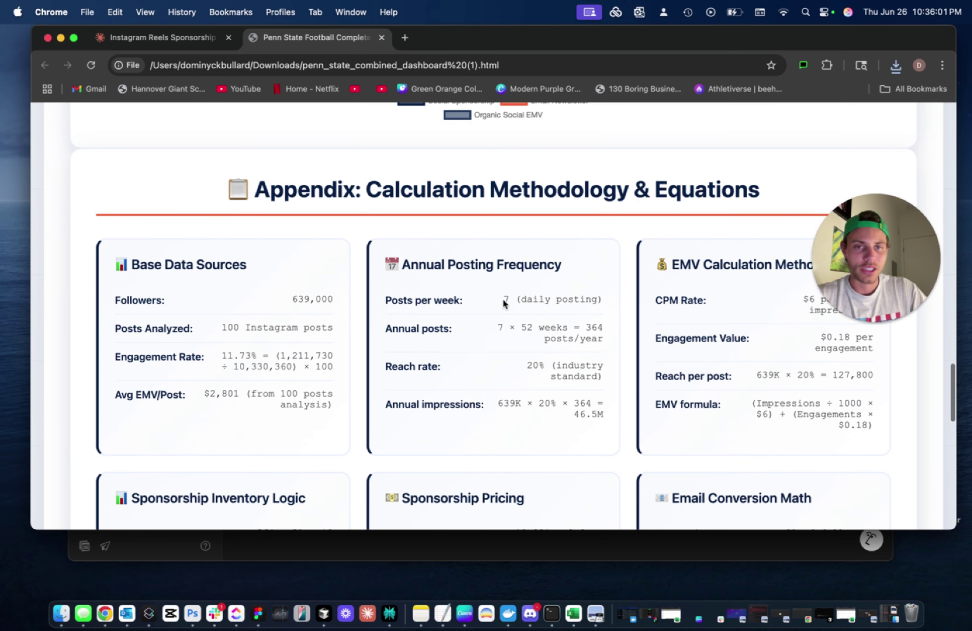
scroll(504, 302, down, 2)
scroll(501, 297, down, 15)
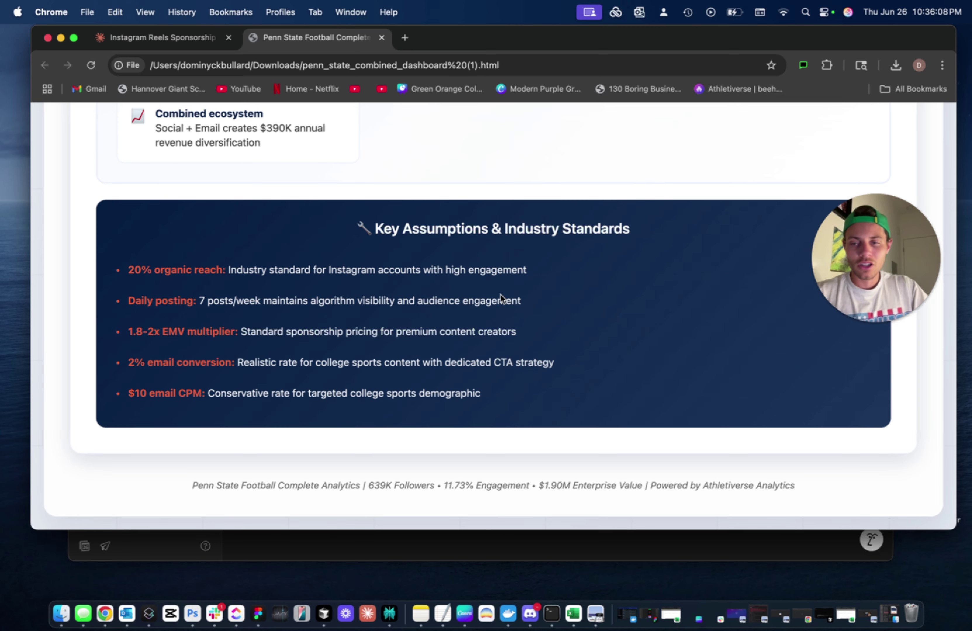
scroll(500, 295, up, 20)
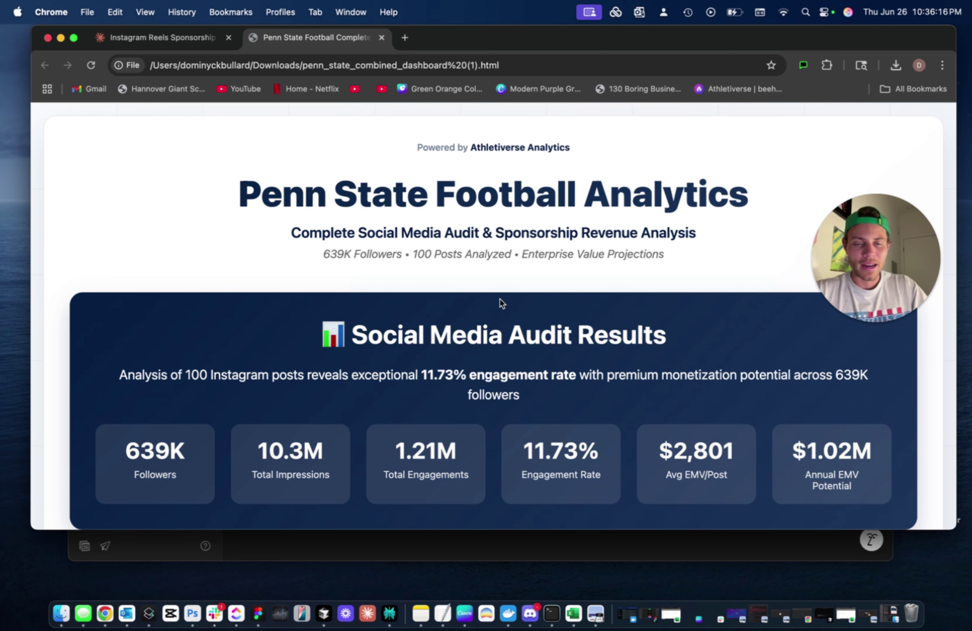
scroll(500, 299, down, 1)
scroll(499, 299, up, 1)
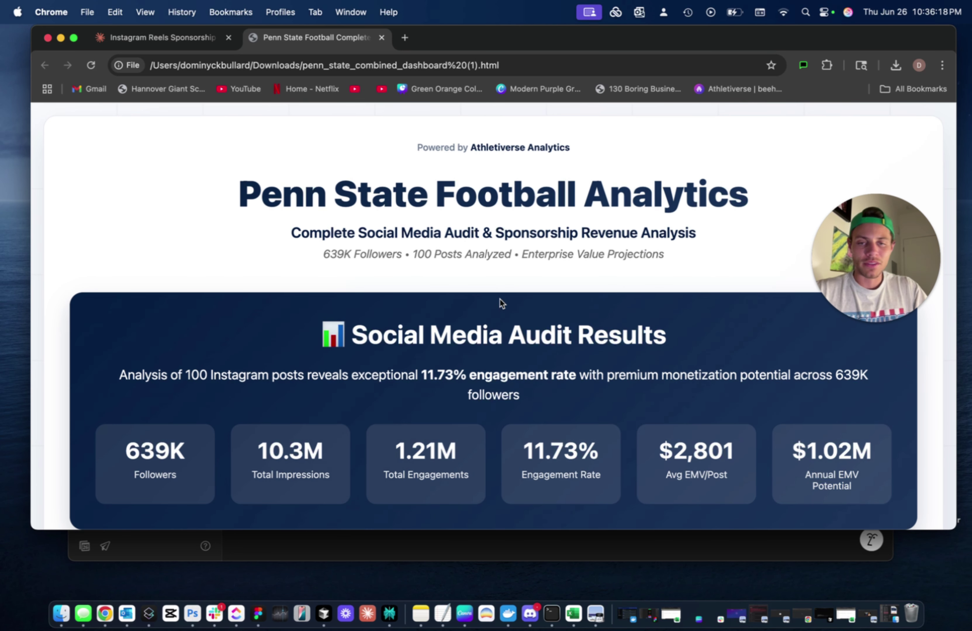